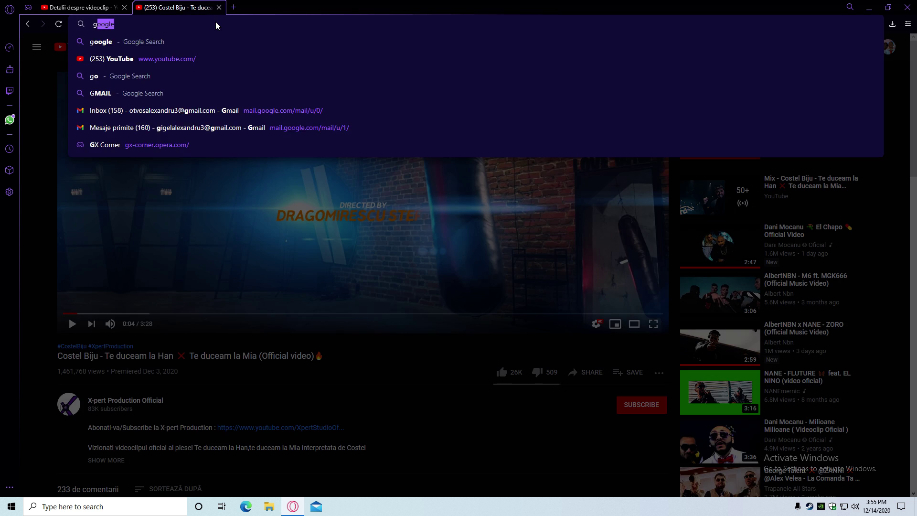
- Search Google for "obs studio"
{"action": "key", "text": "Return"}
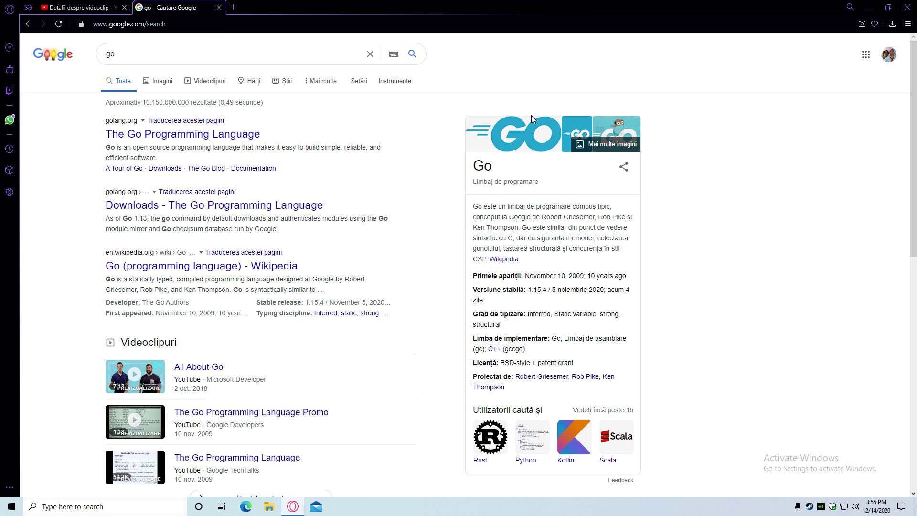
{"action": "left_click", "coordinate": [369, 54]}
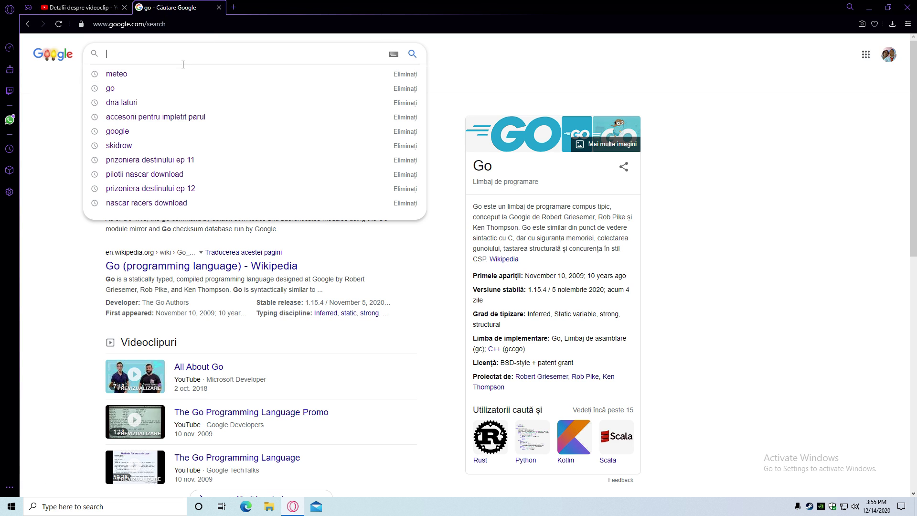
{"action": "type", "text": "os"}
{"action": "type", "text": "bs"}
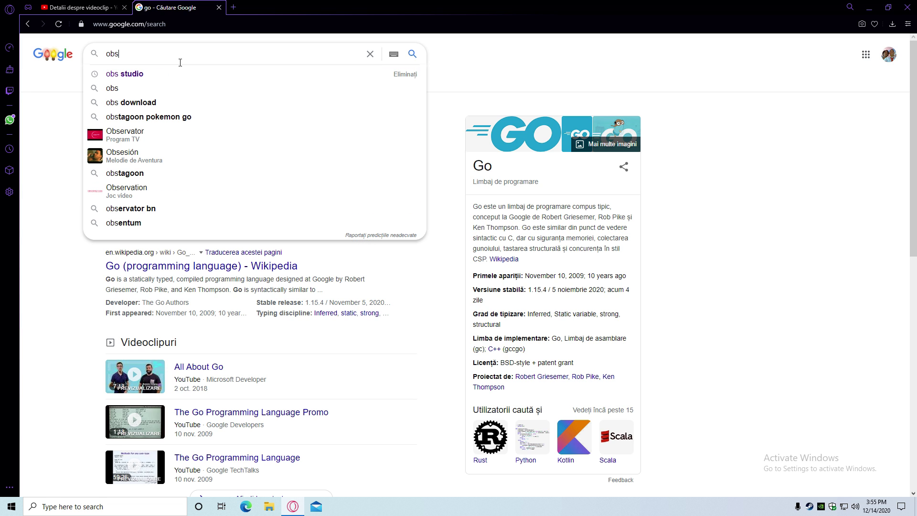
{"action": "key", "text": "Down"}
{"action": "key", "text": "Return"}
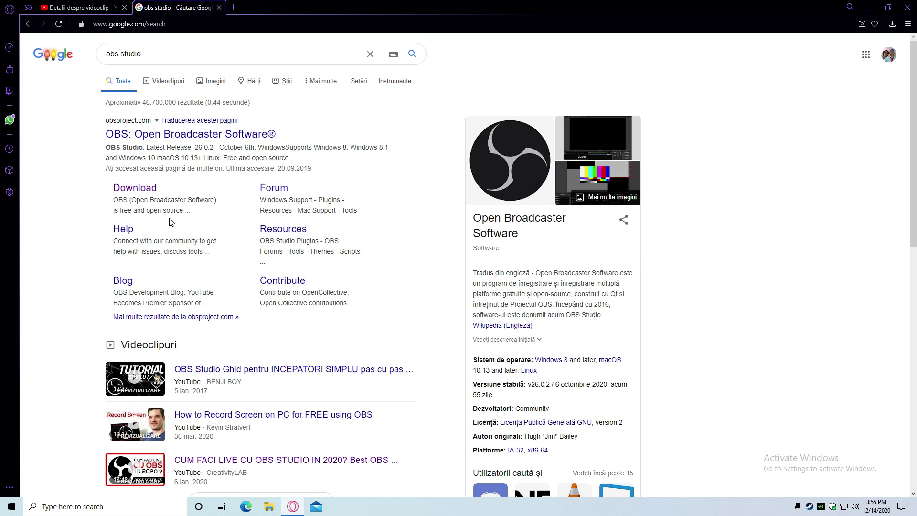
- Open the official obsproject.com site and request the OBS Studio 26.0.2 installer for Windows, then cancel saving the file
{"action": "left_click_drag", "start_coordinate": [105, 118], "coordinate": [159, 142]}
{"action": "left_click", "coordinate": [160, 143]}
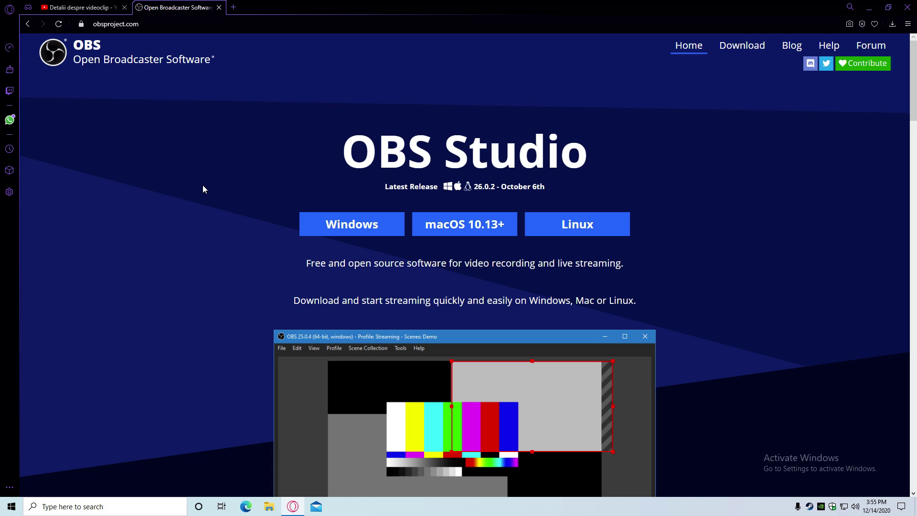
{"action": "left_click", "coordinate": [372, 226]}
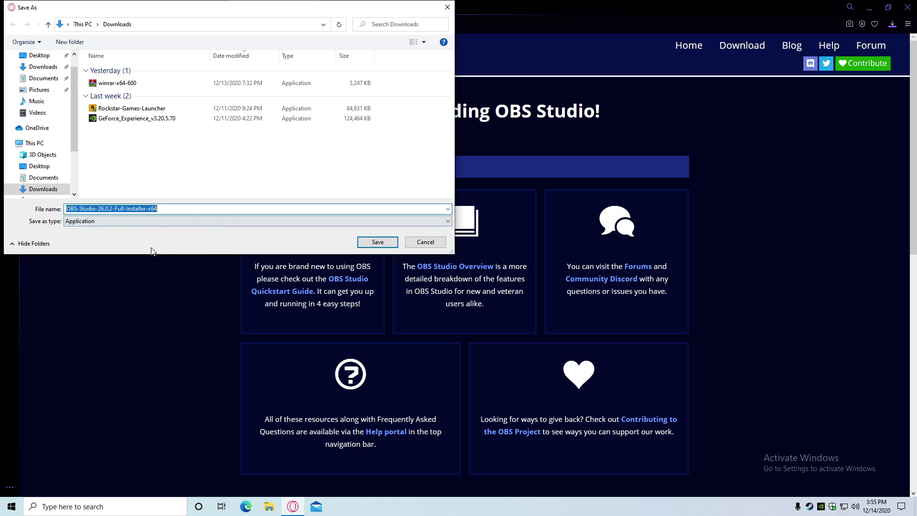
{"action": "left_click", "coordinate": [421, 242]}
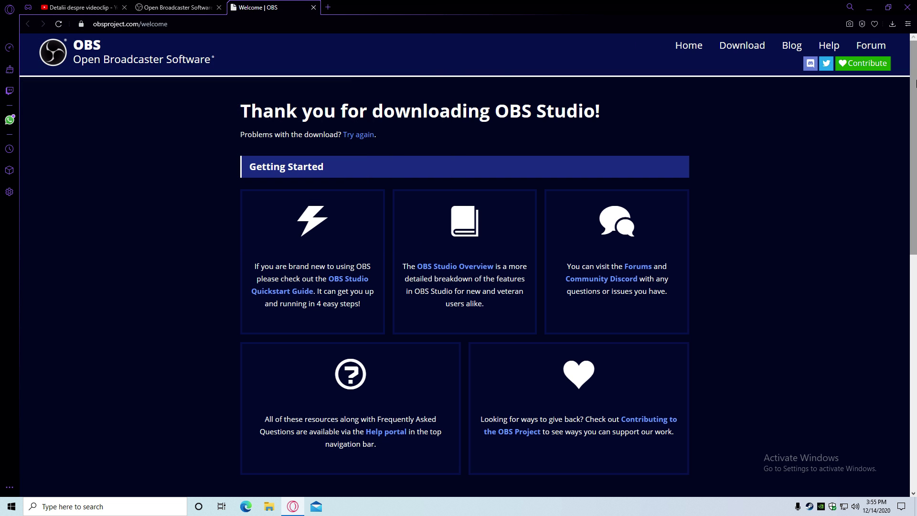
- Launch OBS Studio from the desktop with administrator rights and hide the pubg\ display source
{"action": "left_click", "coordinate": [869, 7]}
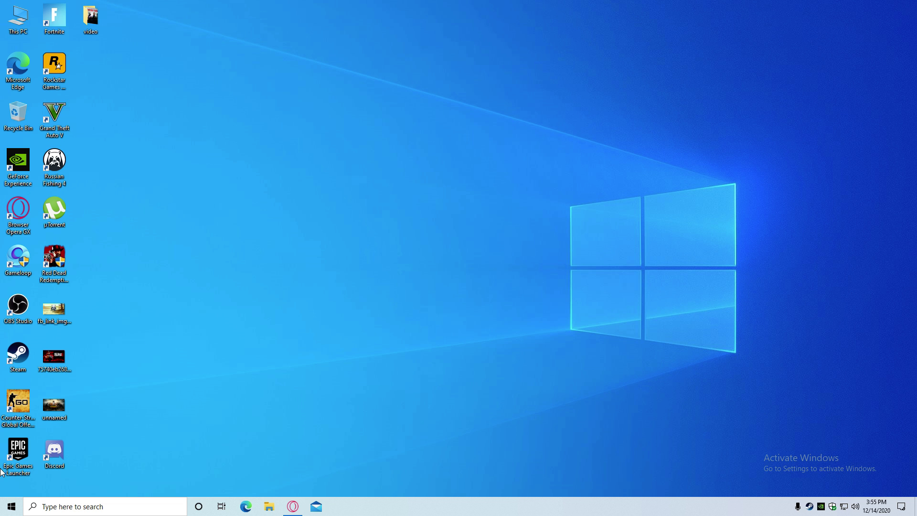
{"action": "right_click", "coordinate": [24, 309]}
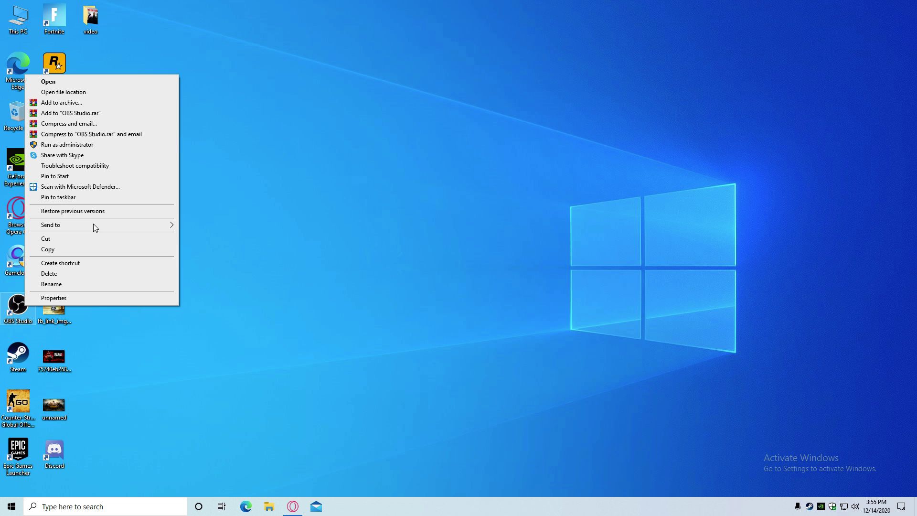
{"action": "left_click", "coordinate": [86, 146]}
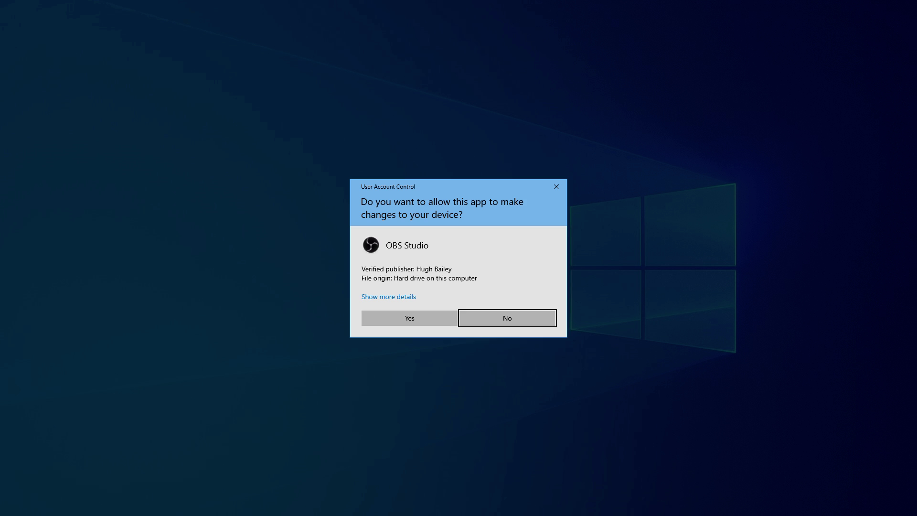
{"action": "left_click", "coordinate": [408, 318]}
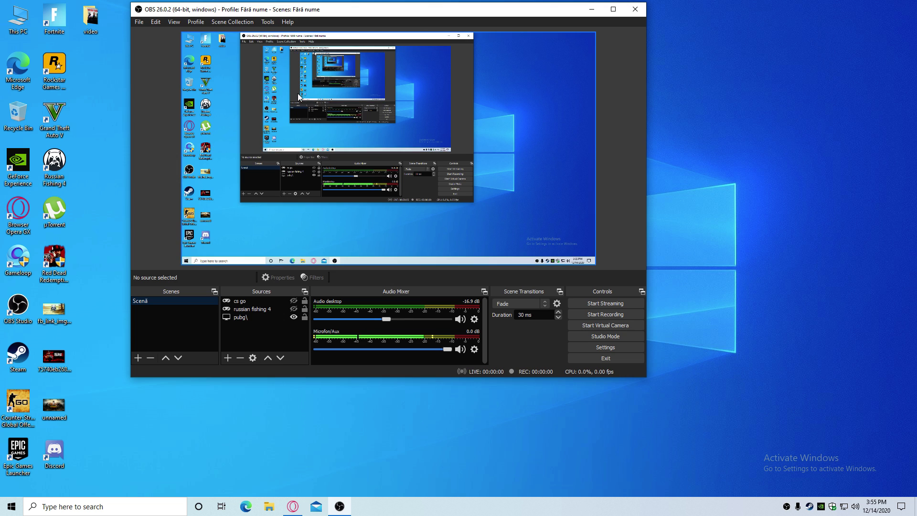
{"action": "left_click", "coordinate": [293, 317]}
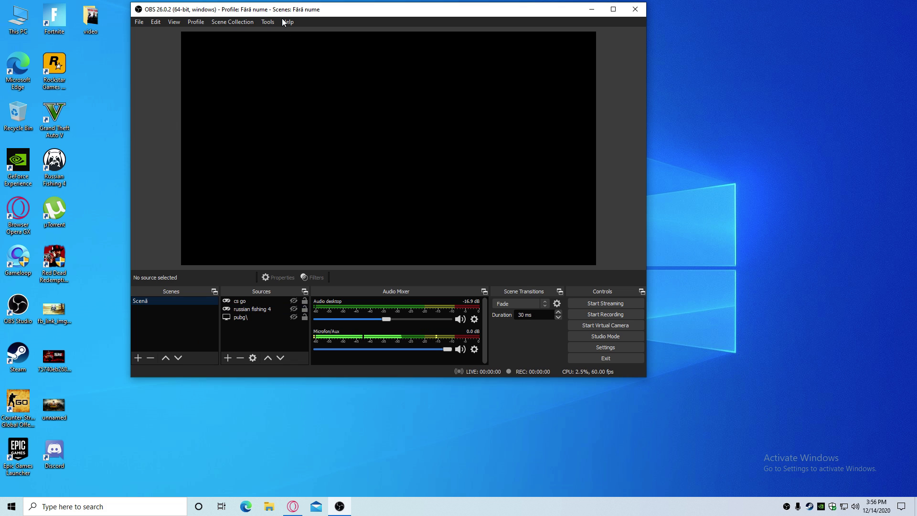
- Open the Auto-Configuration Wizard to review its usage options, then cancel it
{"action": "left_click", "coordinate": [267, 22]}
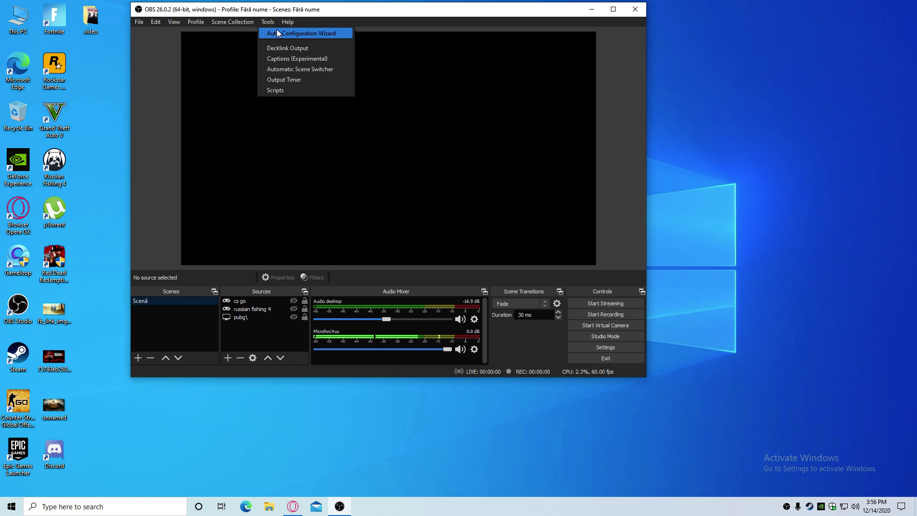
{"action": "left_click", "coordinate": [440, 68]}
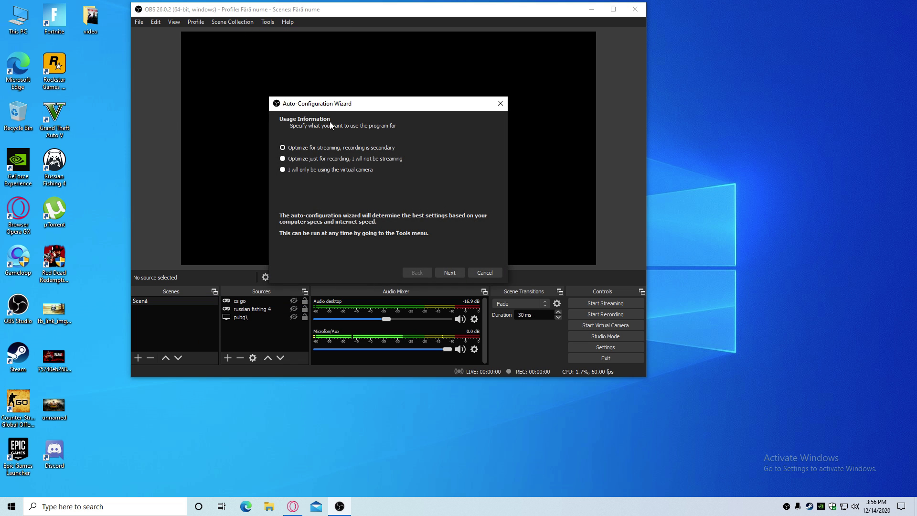
{"action": "left_click_drag", "start_coordinate": [337, 108], "coordinate": [335, 74]}
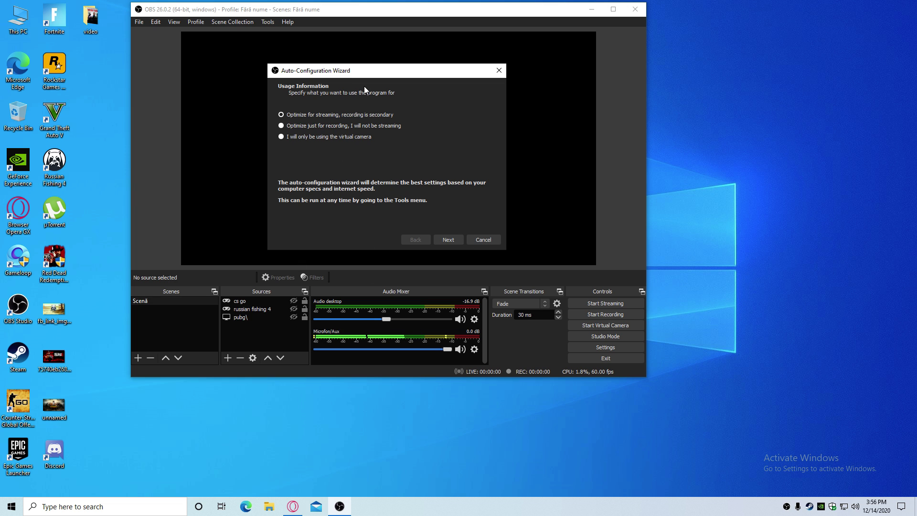
{"action": "left_click", "coordinate": [482, 240]}
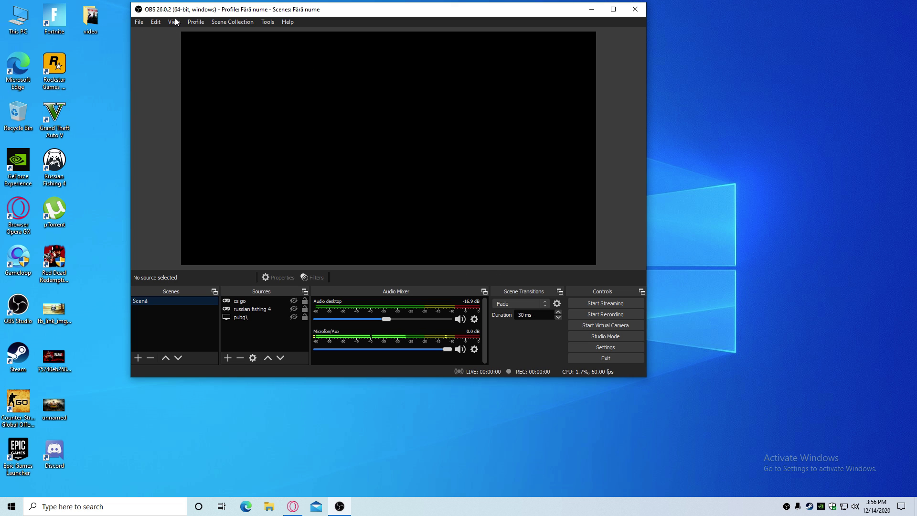
- Open the OBS Studio settings
{"action": "left_click_drag", "start_coordinate": [173, 13], "coordinate": [218, 21]}
{"action": "left_click", "coordinate": [184, 30]}
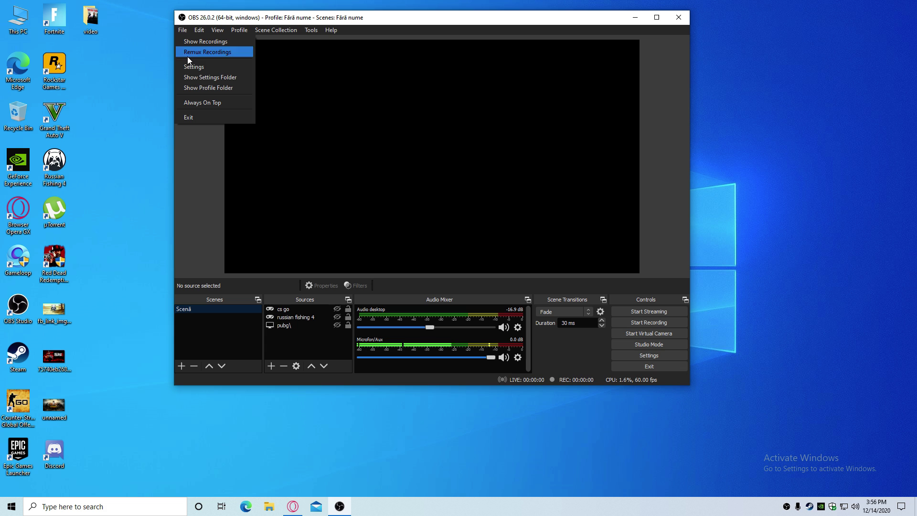
{"action": "left_click", "coordinate": [197, 67]}
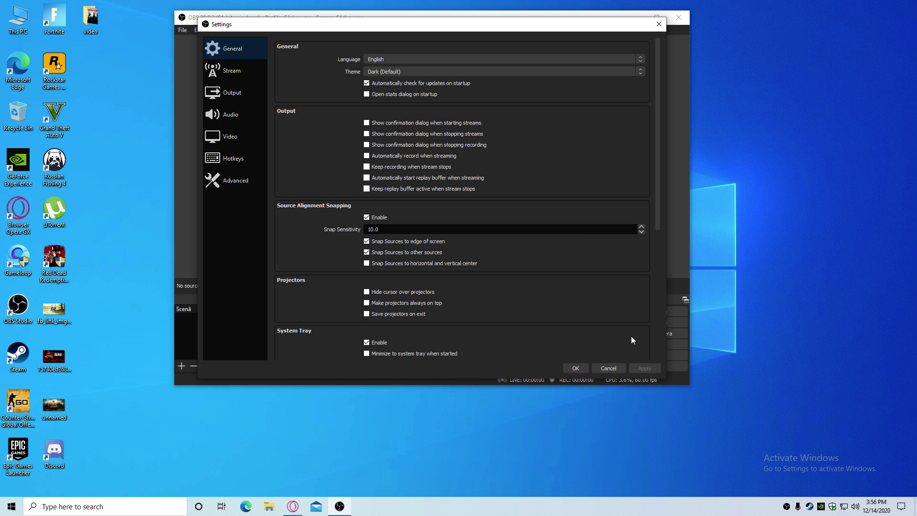
{"action": "left_click", "coordinate": [606, 370]}
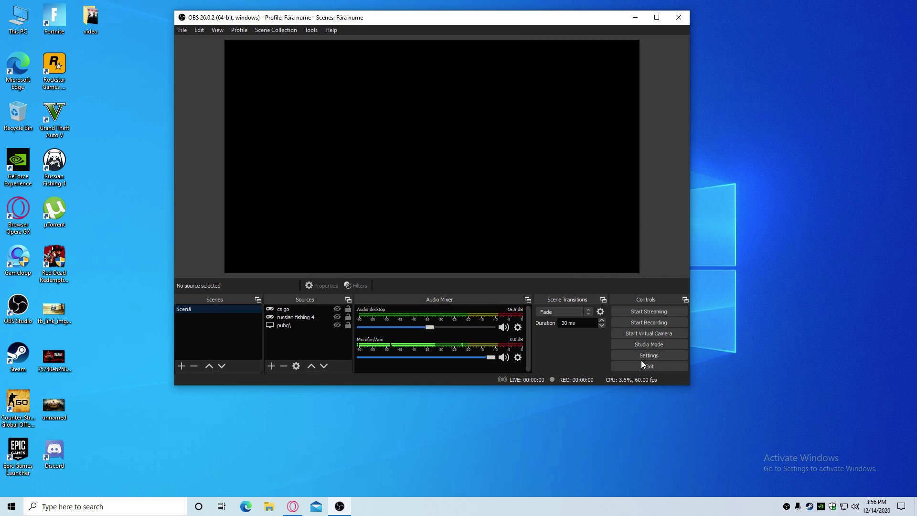
{"action": "left_click", "coordinate": [634, 355]}
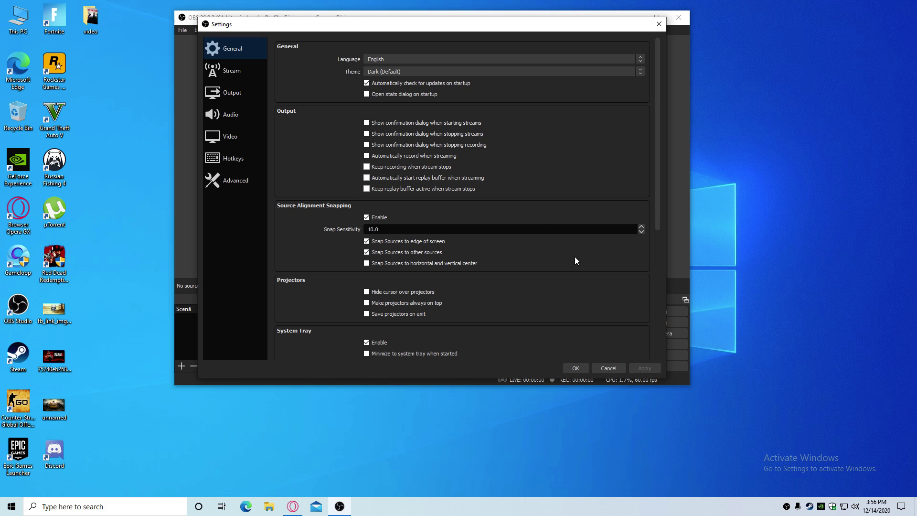
- Try the System interface theme, then return the theme to Dark (Default)
{"action": "left_click", "coordinate": [391, 71]}
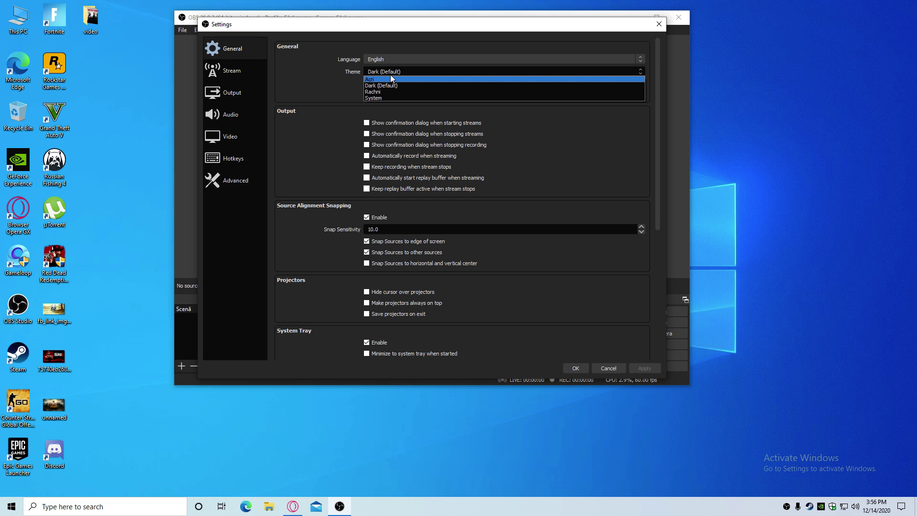
{"action": "left_click", "coordinate": [382, 97]}
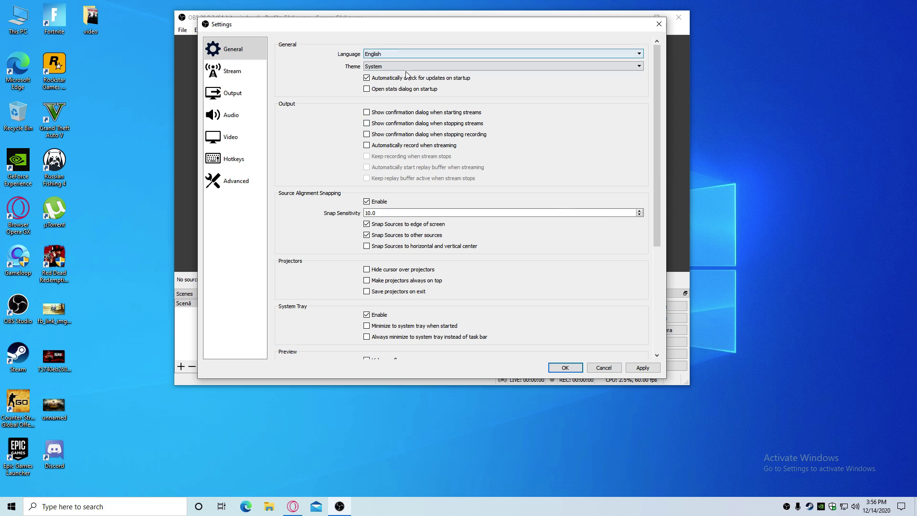
{"action": "left_click", "coordinate": [402, 72]}
{"action": "left_click", "coordinate": [395, 82]}
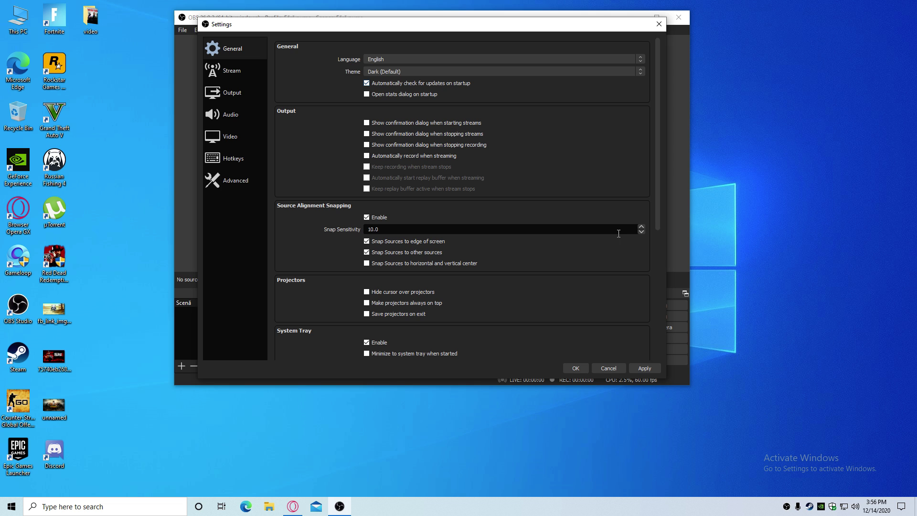
- In the stream settings, try Twitch as the service, then select YouTube - RTMP and paste the stream key
{"action": "left_click", "coordinate": [237, 75]}
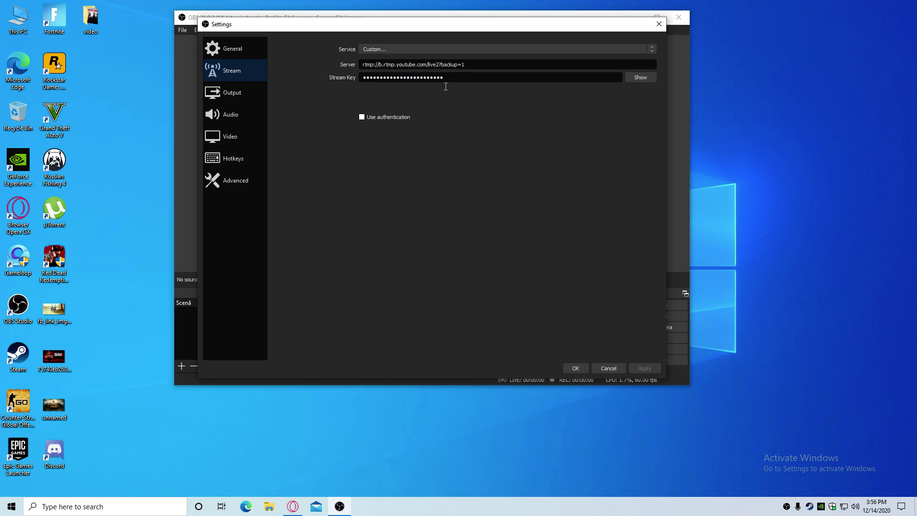
{"action": "left_click", "coordinate": [419, 49]}
{"action": "left_click", "coordinate": [403, 65]}
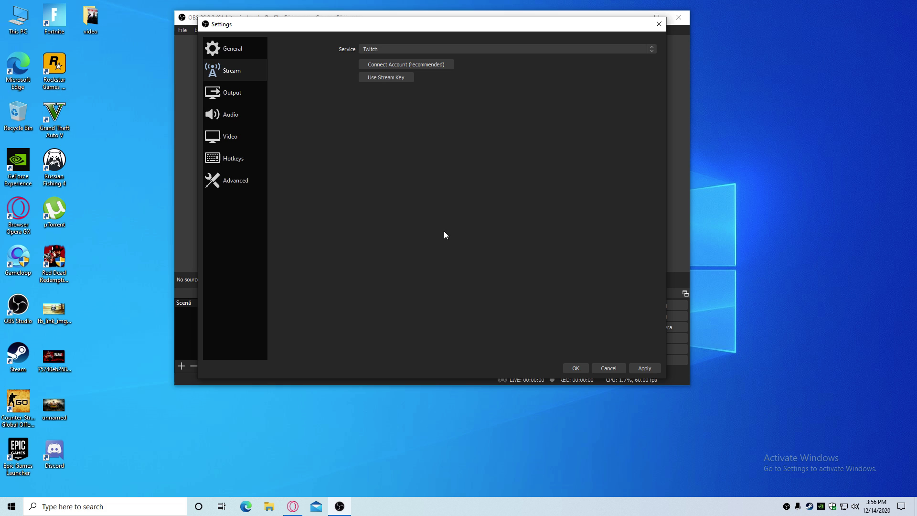
{"action": "left_click", "coordinate": [384, 49]}
{"action": "left_click", "coordinate": [403, 70]}
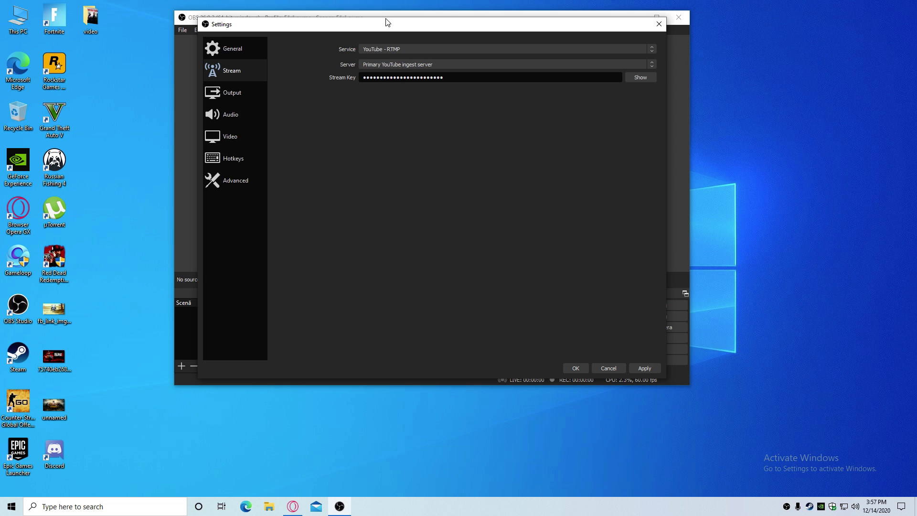
{"action": "left_click_drag", "start_coordinate": [448, 82], "coordinate": [346, 81]}
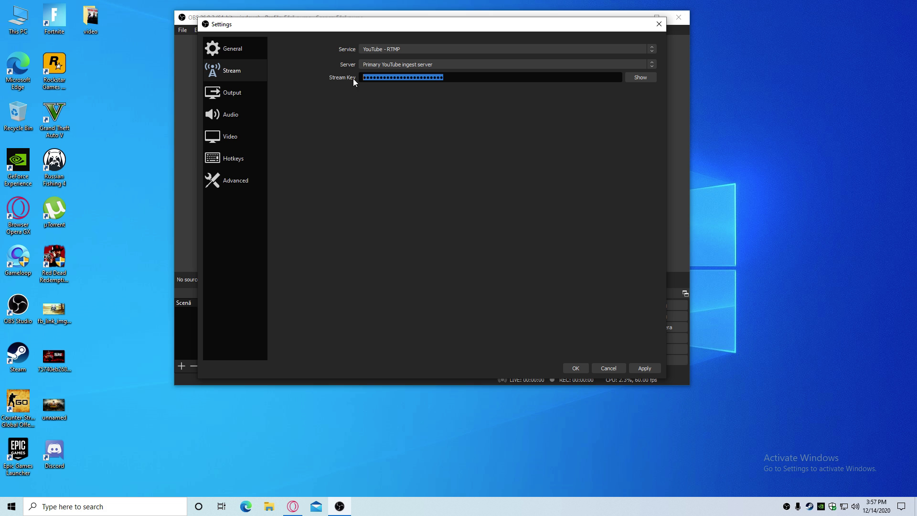
{"action": "key", "text": "ctrl+v"}
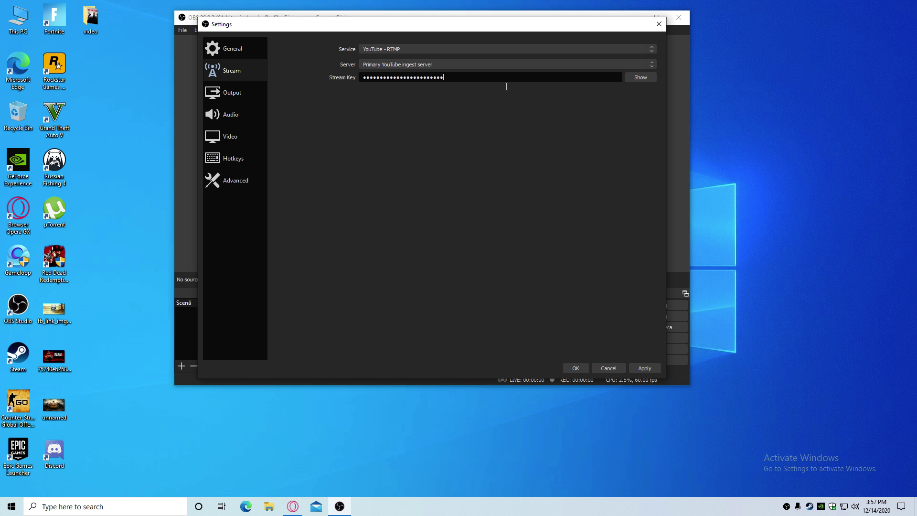
- Switch to Opera GX and open YouTube Studio's live streaming page to examine the stream key and server URL fields, then return to OBS Studio
{"action": "left_click", "coordinate": [292, 507]}
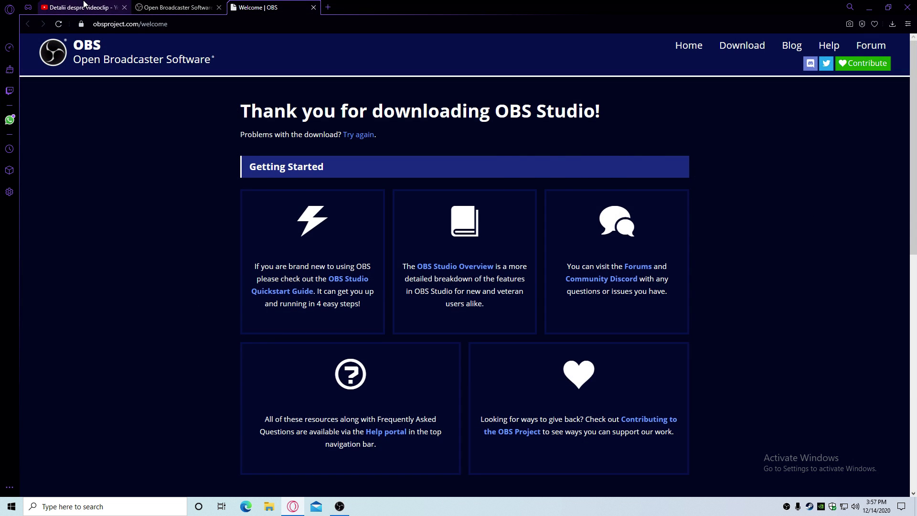
{"action": "left_click", "coordinate": [81, 7]}
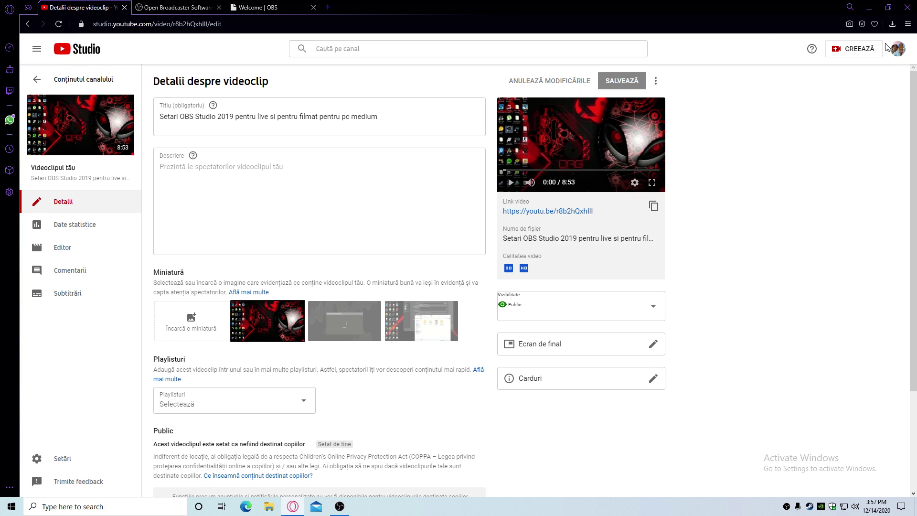
{"action": "left_click", "coordinate": [865, 55]}
{"action": "left_click", "coordinate": [867, 84]}
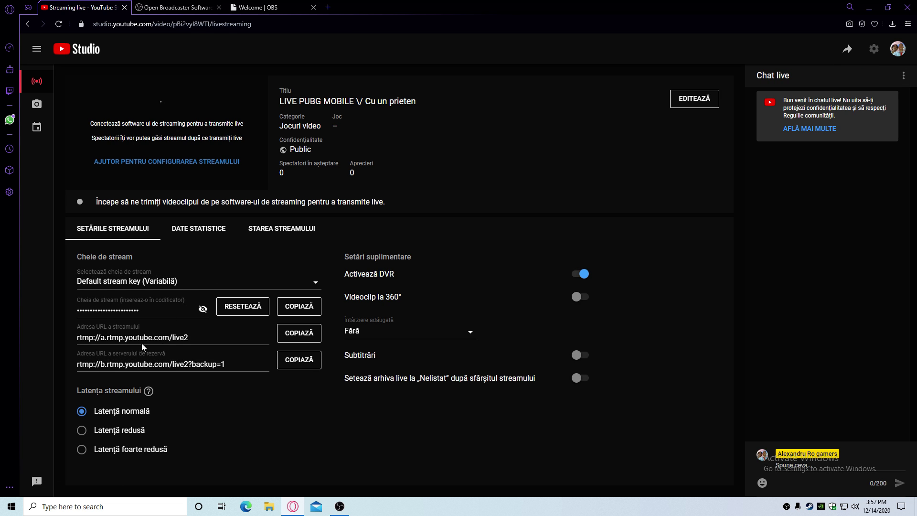
{"action": "left_click", "coordinate": [124, 7]}
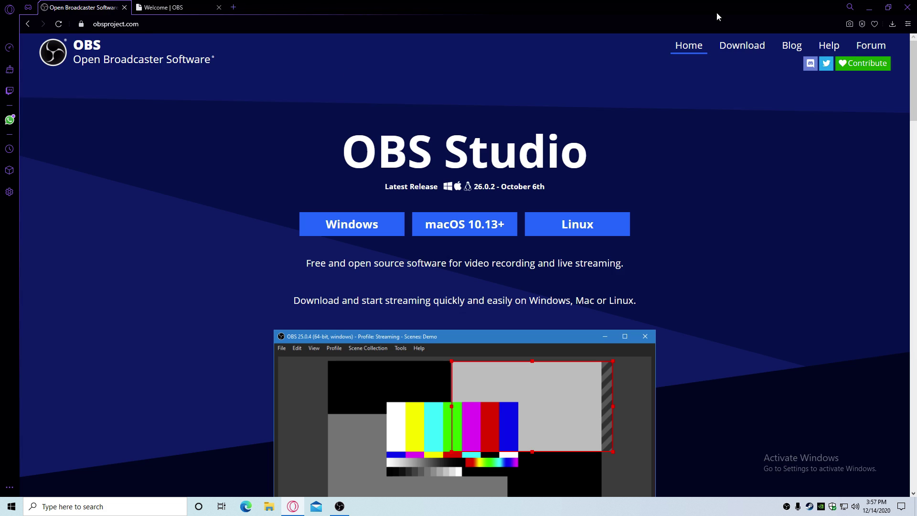
{"action": "left_click", "coordinate": [869, 6]}
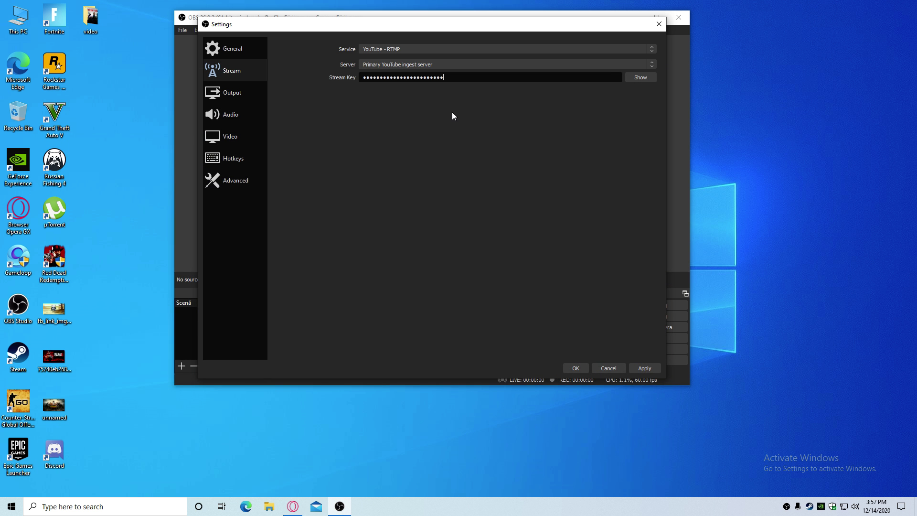
- Change the stream service to Custom and check the YouTube backup server URL
{"action": "left_click_drag", "start_coordinate": [452, 79], "coordinate": [416, 78]}
{"action": "left_click", "coordinate": [408, 50]}
{"action": "left_click", "coordinate": [389, 56]}
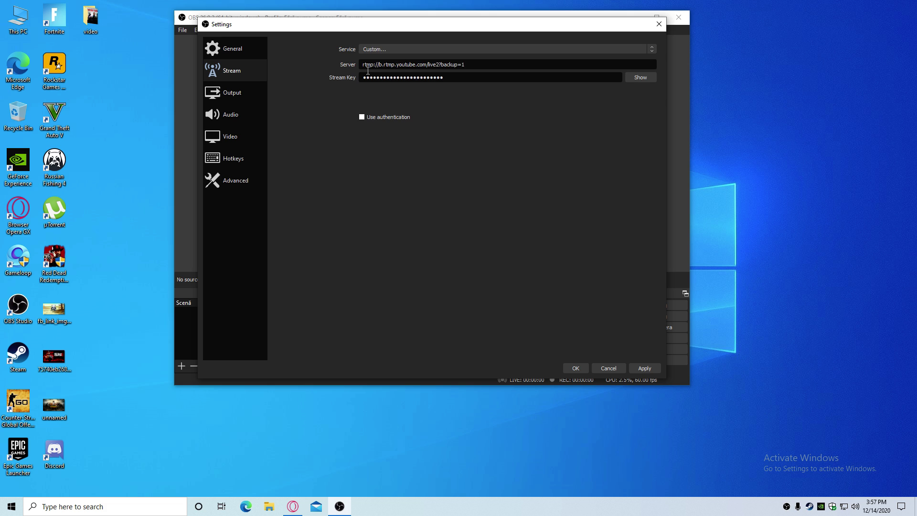
{"action": "left_click_drag", "start_coordinate": [362, 64], "coordinate": [559, 64]}
{"action": "left_click", "coordinate": [512, 80]}
- In the output settings, try the Simple output mode, then set the mode back to Advanced
{"action": "left_click", "coordinate": [229, 92]}
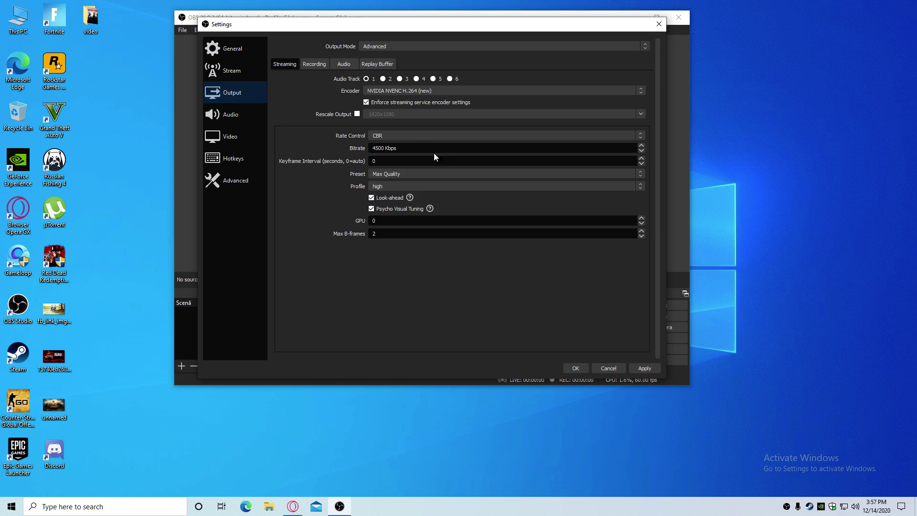
{"action": "left_click", "coordinate": [405, 44]}
{"action": "left_click", "coordinate": [401, 54]}
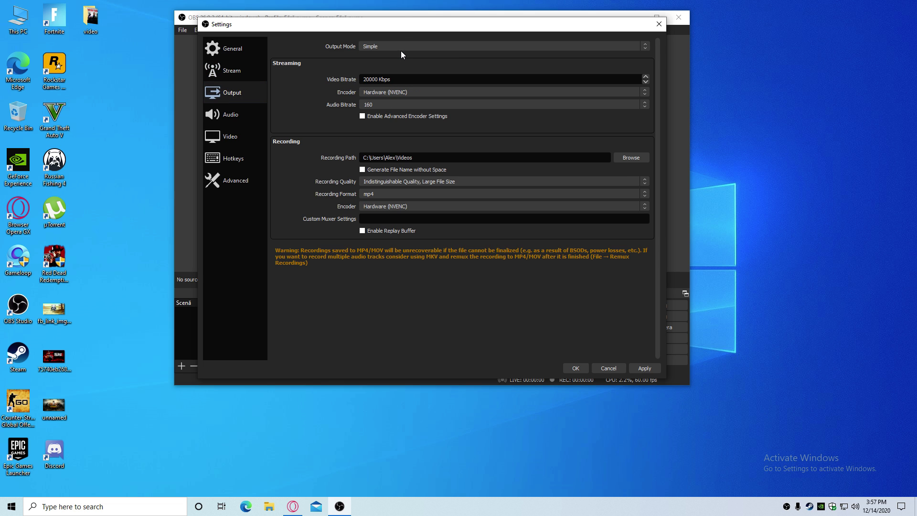
{"action": "left_click", "coordinate": [377, 46]}
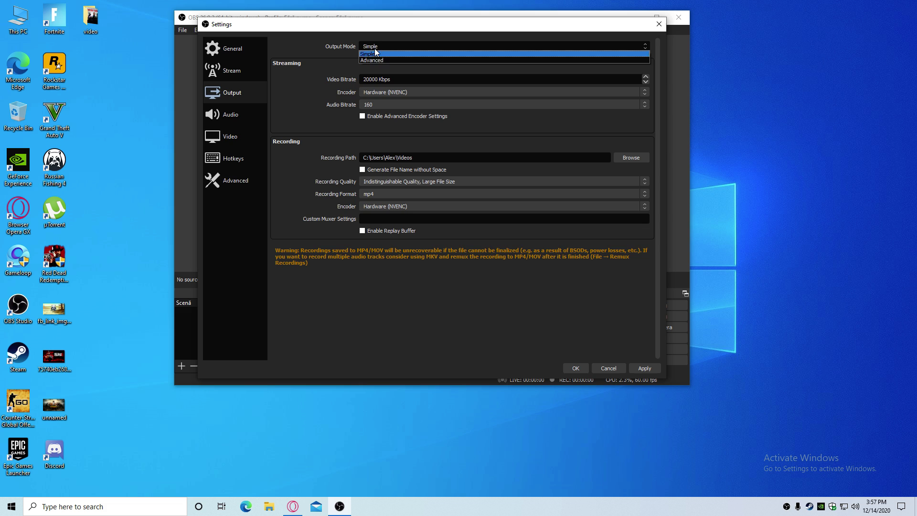
{"action": "left_click", "coordinate": [388, 55]}
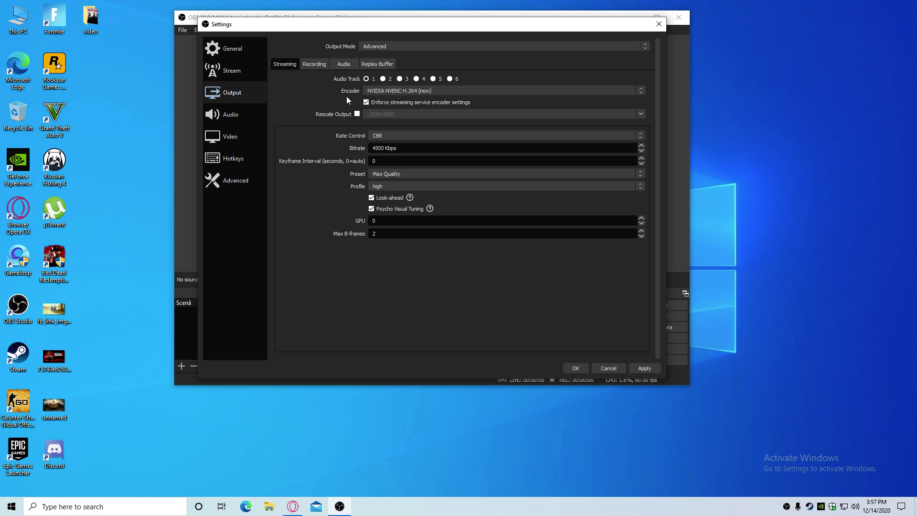
- Try x264 as the streaming encoder, then return the encoder to NVIDIA NVENC H.264 (new)
{"action": "left_click", "coordinate": [396, 91]}
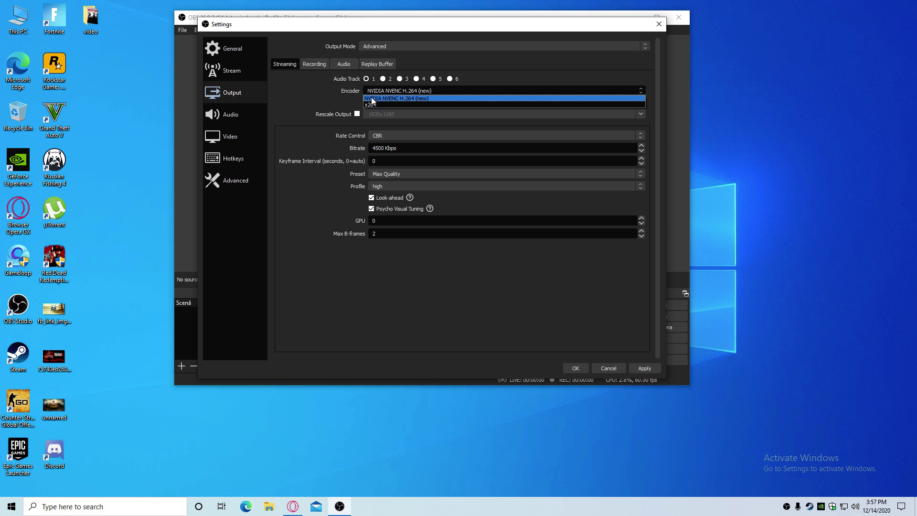
{"action": "left_click", "coordinate": [408, 97]}
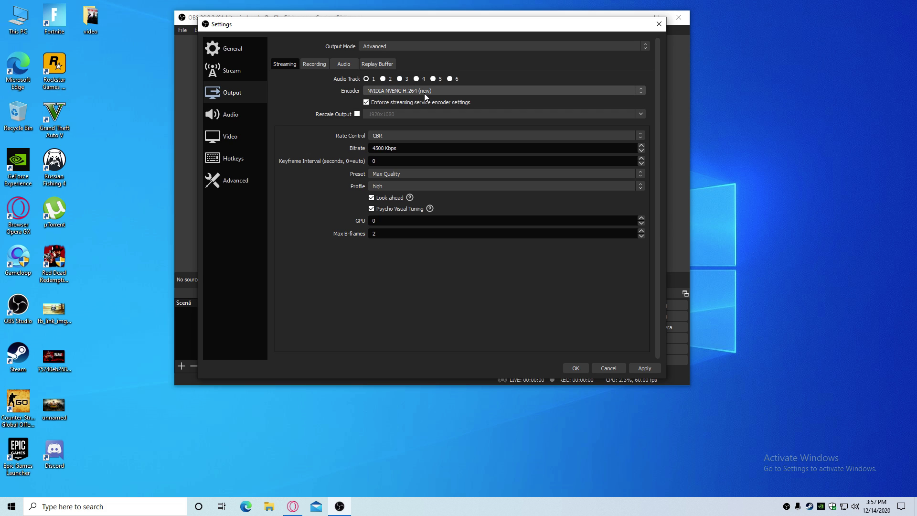
{"action": "left_click", "coordinate": [424, 92]}
{"action": "left_click", "coordinate": [406, 99]}
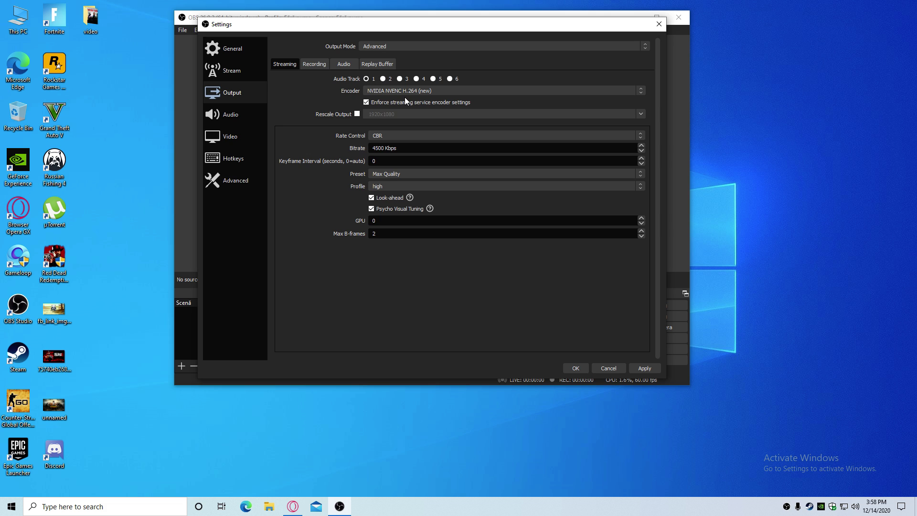
{"action": "left_click", "coordinate": [391, 94]}
{"action": "left_click", "coordinate": [380, 101]}
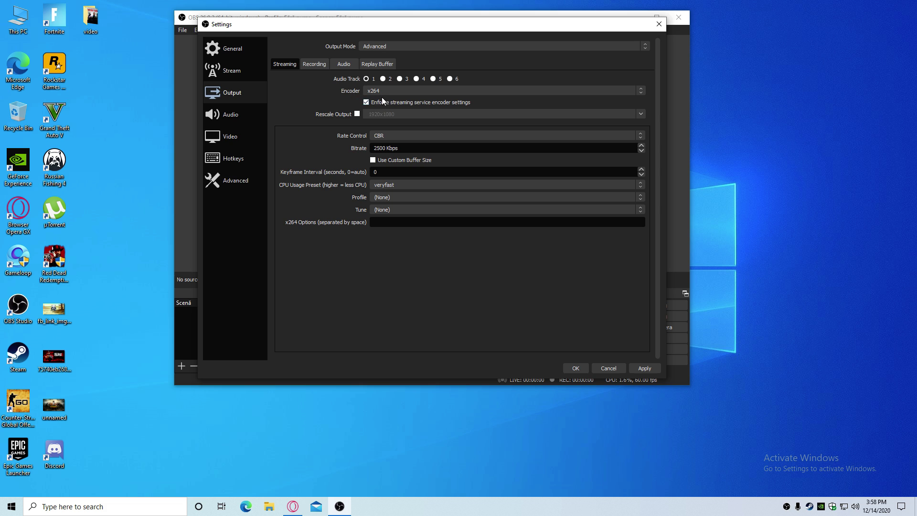
{"action": "left_click", "coordinate": [377, 91]}
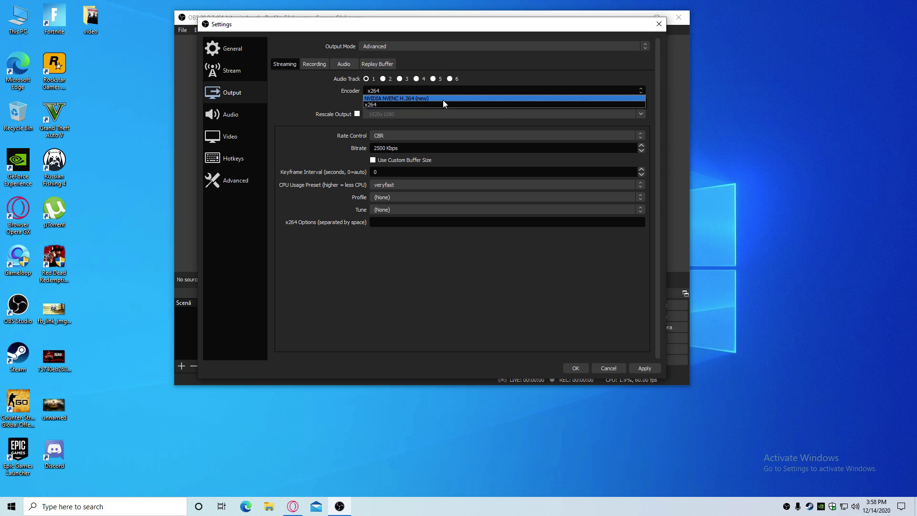
{"action": "left_click", "coordinate": [401, 98]}
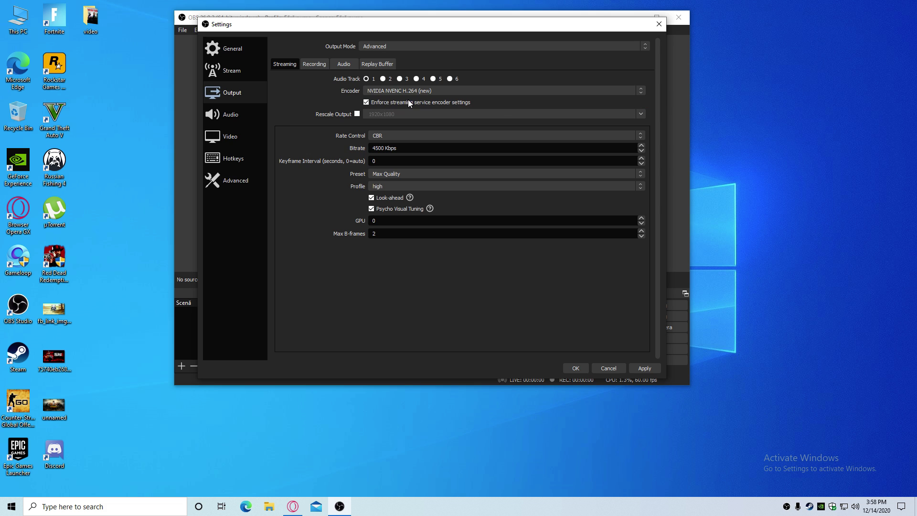
{"action": "left_click", "coordinate": [392, 91]}
{"action": "left_click", "coordinate": [392, 92]}
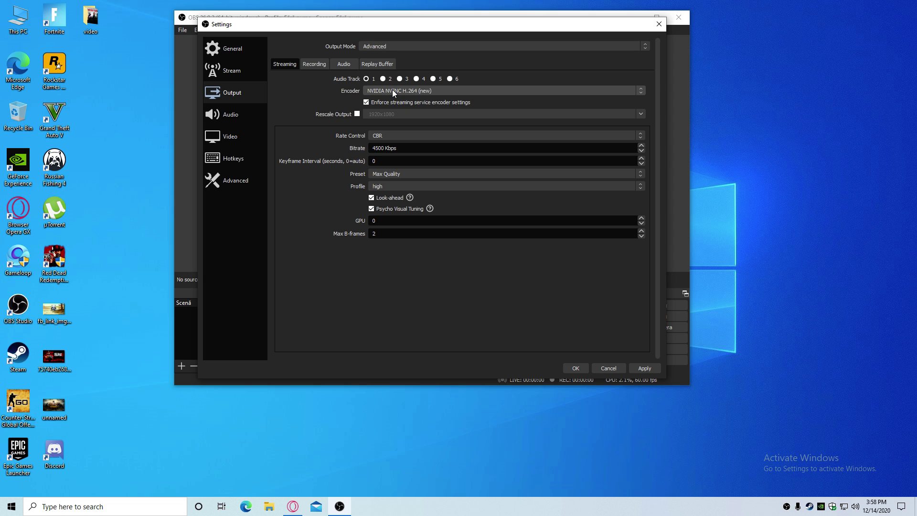
{"action": "left_click", "coordinate": [392, 91]}
{"action": "left_click", "coordinate": [384, 96]}
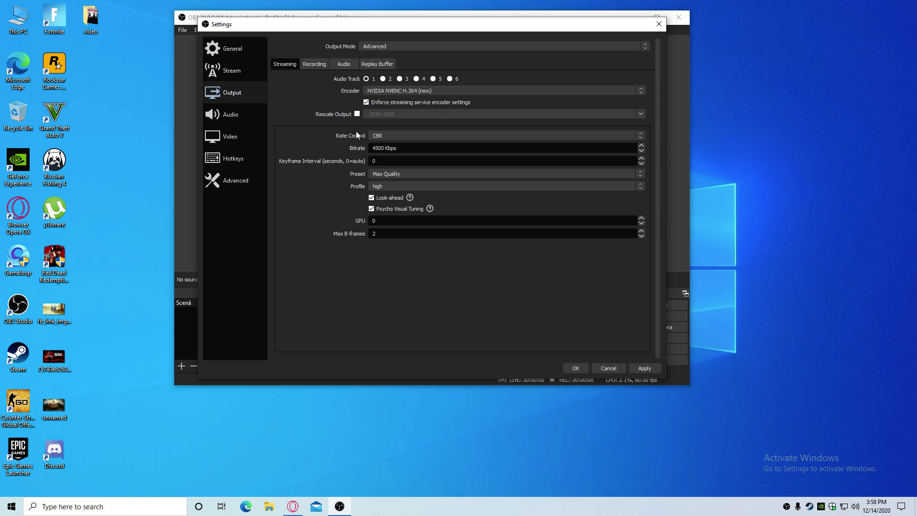
- Check the streaming rate control options and set the bitrate to 20000 Kbps
{"action": "left_click", "coordinate": [388, 138]}
{"action": "left_click", "coordinate": [389, 138]}
{"action": "double_click", "coordinate": [388, 149]}
{"action": "key", "text": "BackSpace"}
{"action": "type", "text": "20000"}
{"action": "left_click_drag", "start_coordinate": [530, 27], "coordinate": [526, 17]}
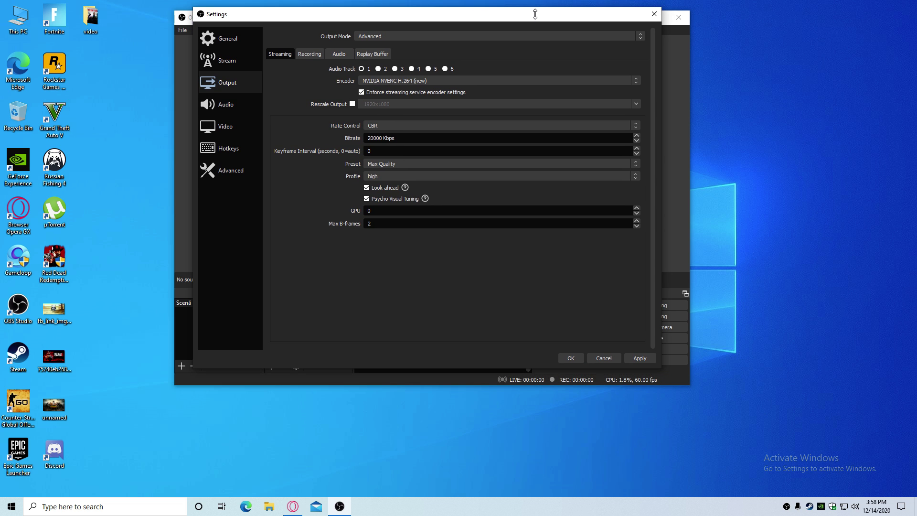
{"action": "left_click_drag", "start_coordinate": [514, 20], "coordinate": [521, 33]}
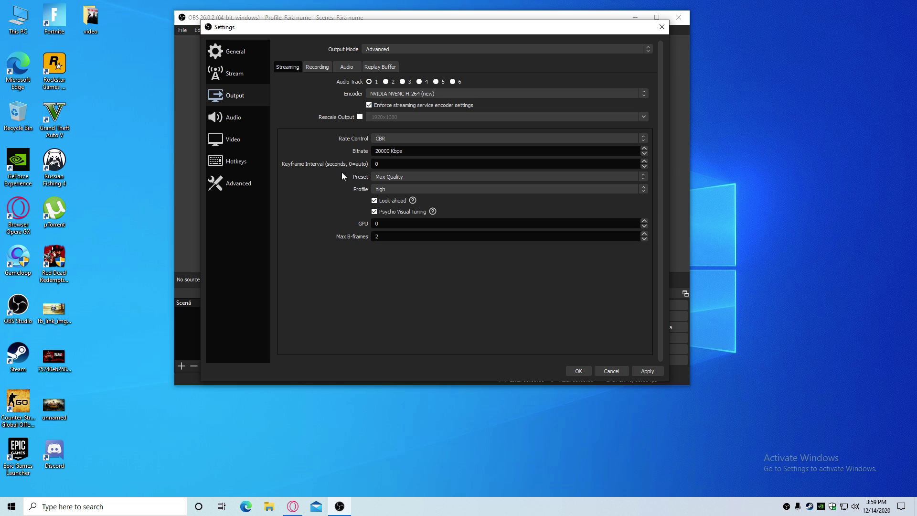
- Try the Quality preset for the streaming encoder, then return the preset to Max Quality
{"action": "left_click", "coordinate": [386, 165]}
{"action": "left_click", "coordinate": [392, 176]}
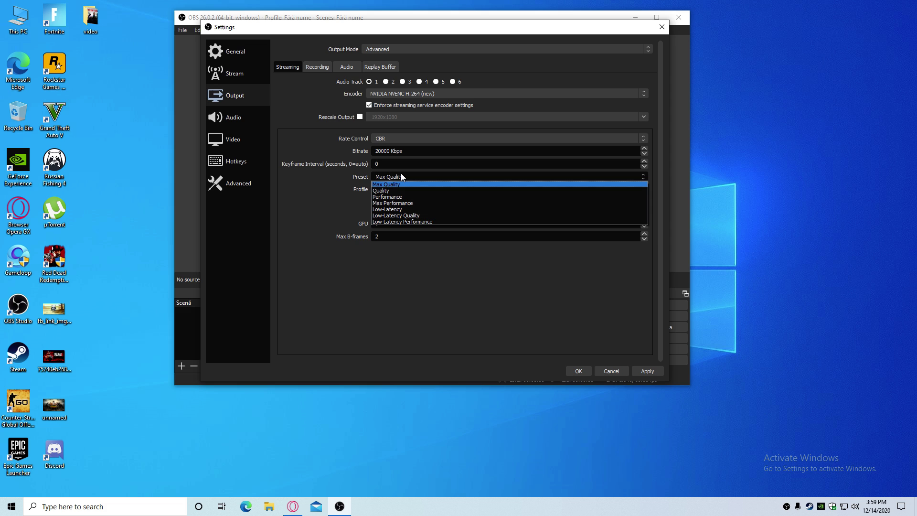
{"action": "left_click", "coordinate": [399, 187]}
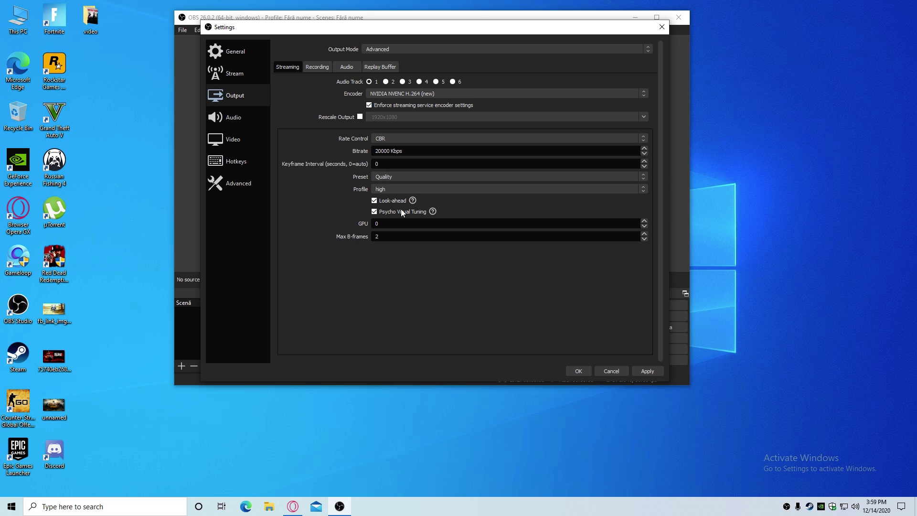
{"action": "left_click", "coordinate": [417, 176]}
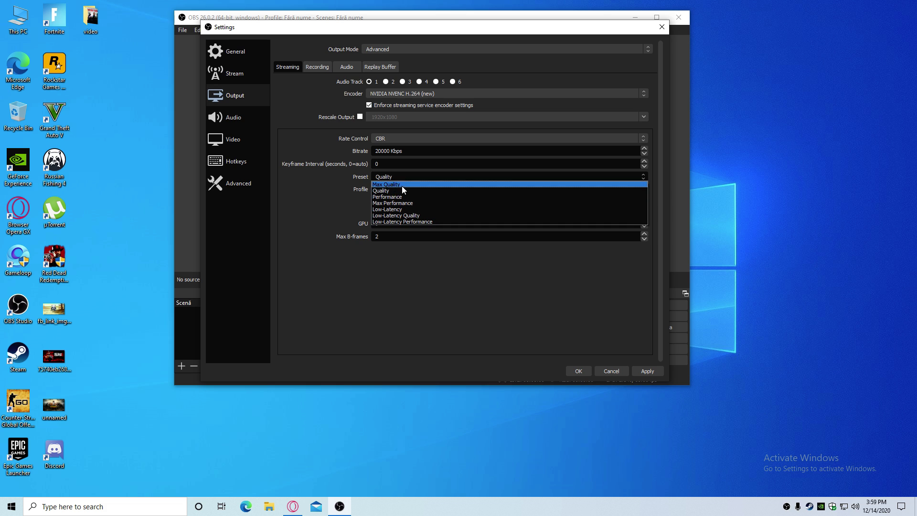
{"action": "left_click", "coordinate": [402, 184]}
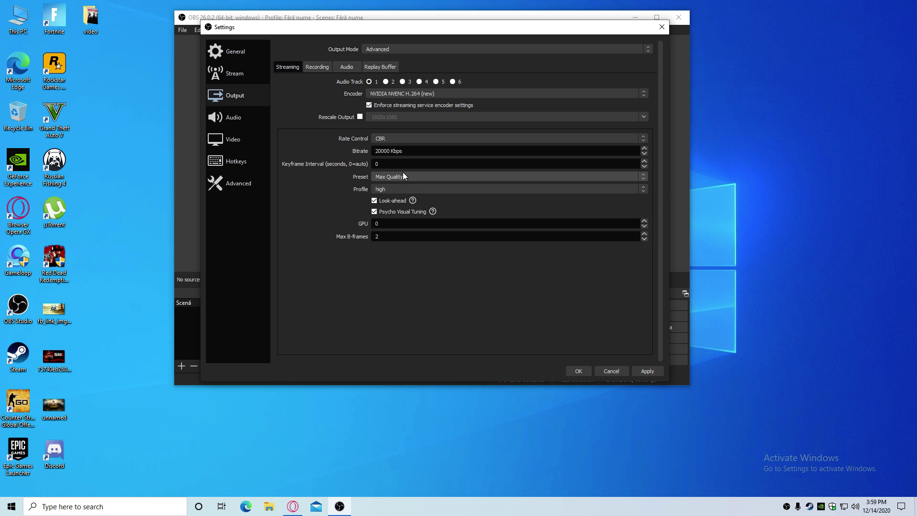
- Review the streaming encoder's profile options and select high
{"action": "left_click", "coordinate": [416, 189]}
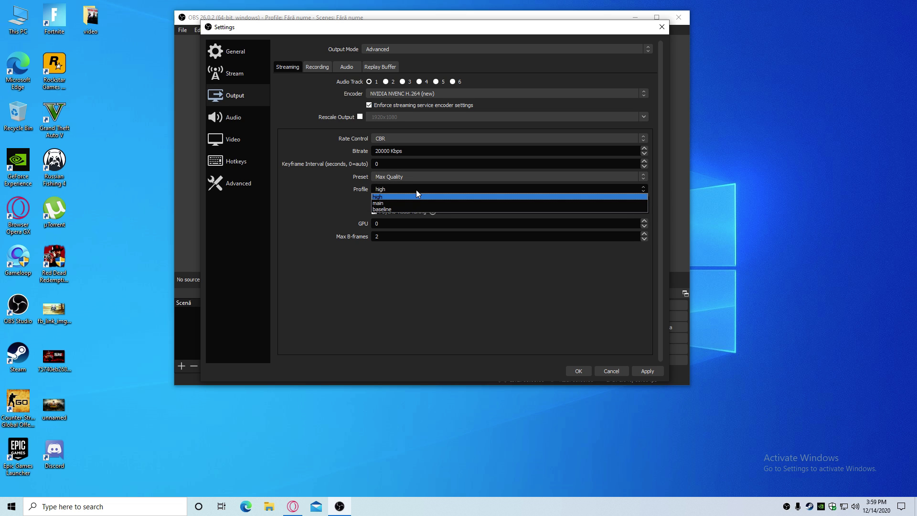
{"action": "left_click", "coordinate": [413, 191]}
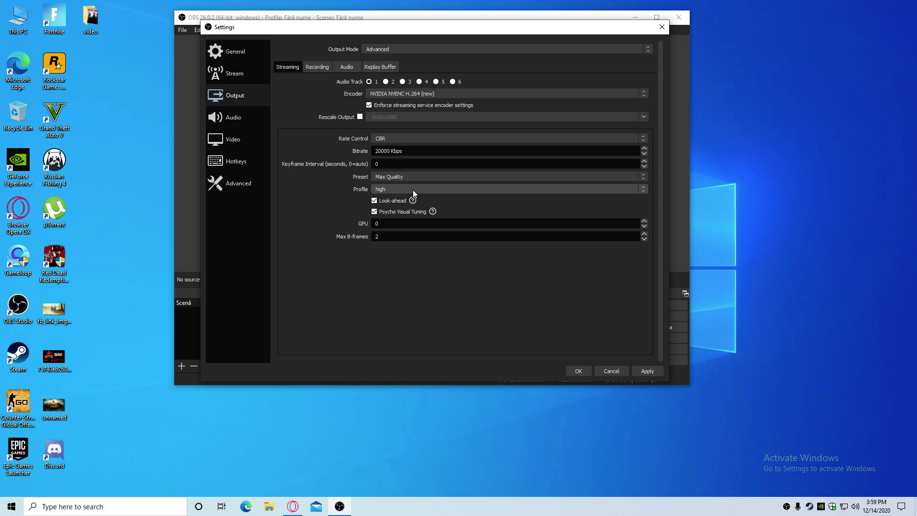
{"action": "left_click", "coordinate": [407, 189]}
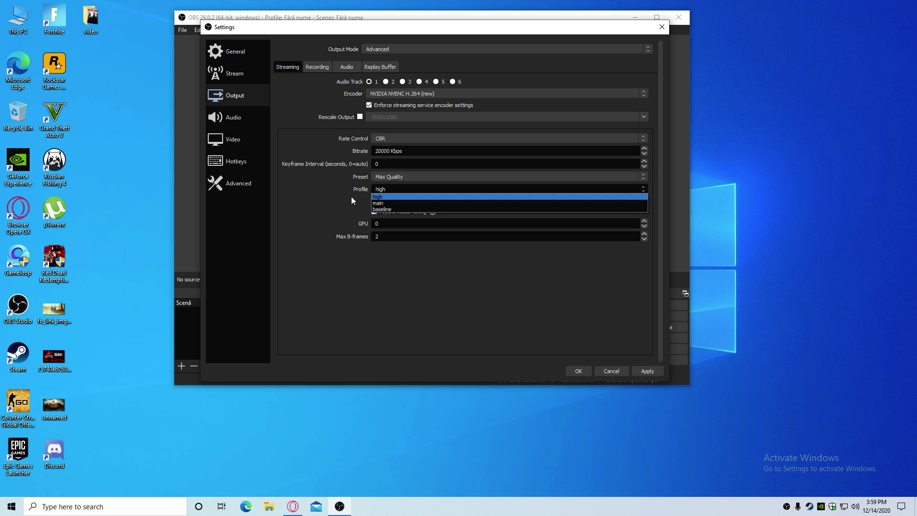
{"action": "left_click", "coordinate": [387, 197]}
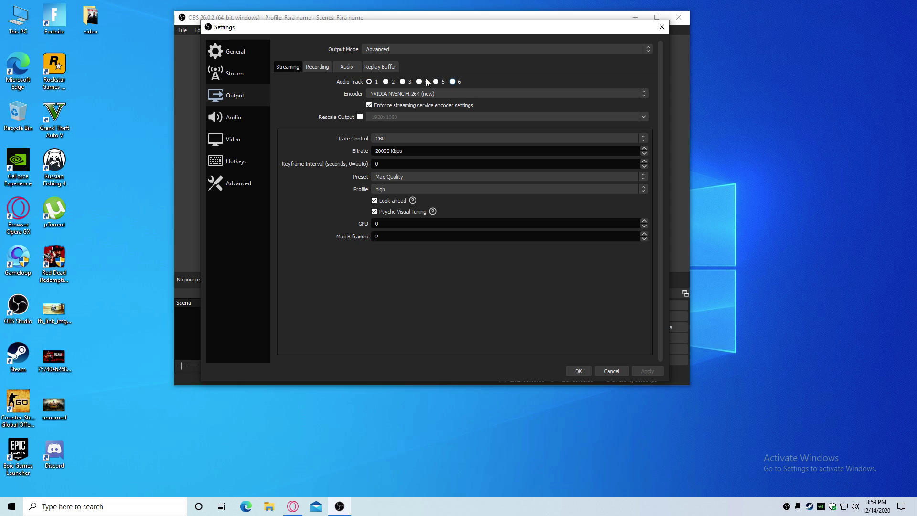
- In the recording output settings, check the recording types and select the Desktop's video folder as the recording path
{"action": "left_click", "coordinate": [316, 68]}
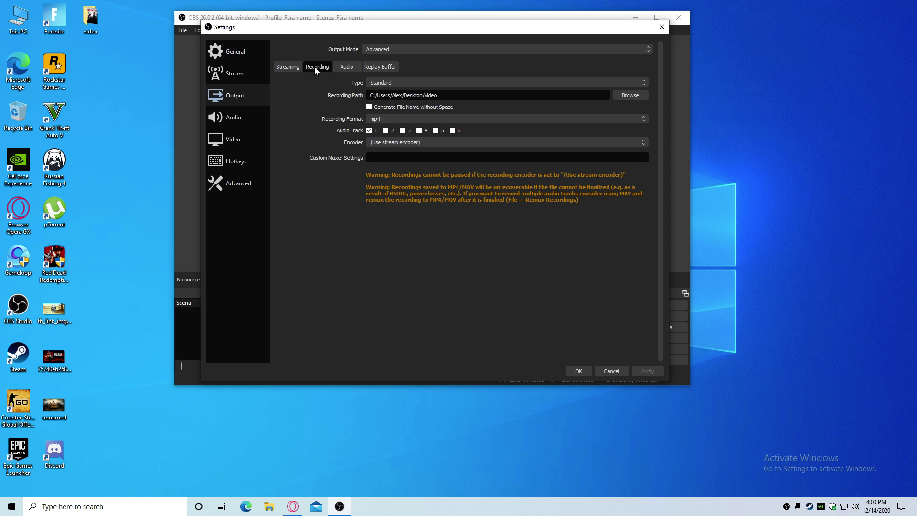
{"action": "left_click", "coordinate": [468, 82]}
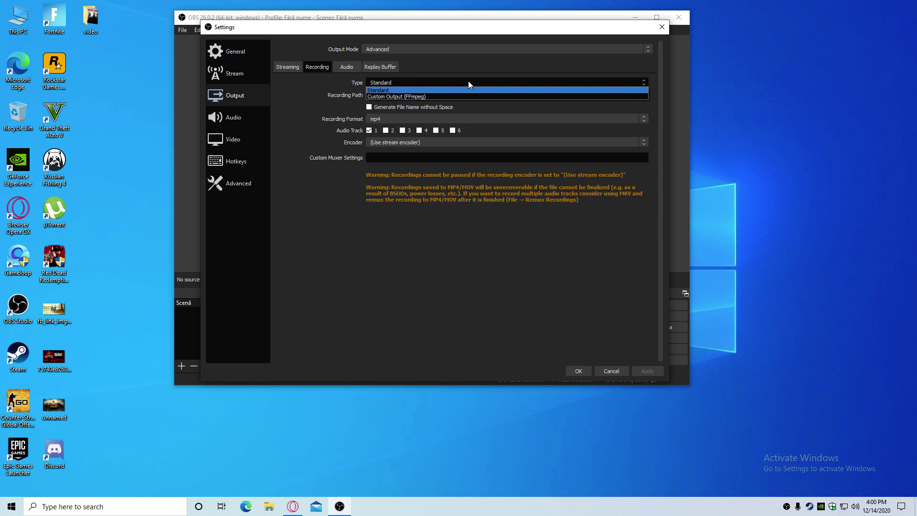
{"action": "left_click", "coordinate": [468, 82]}
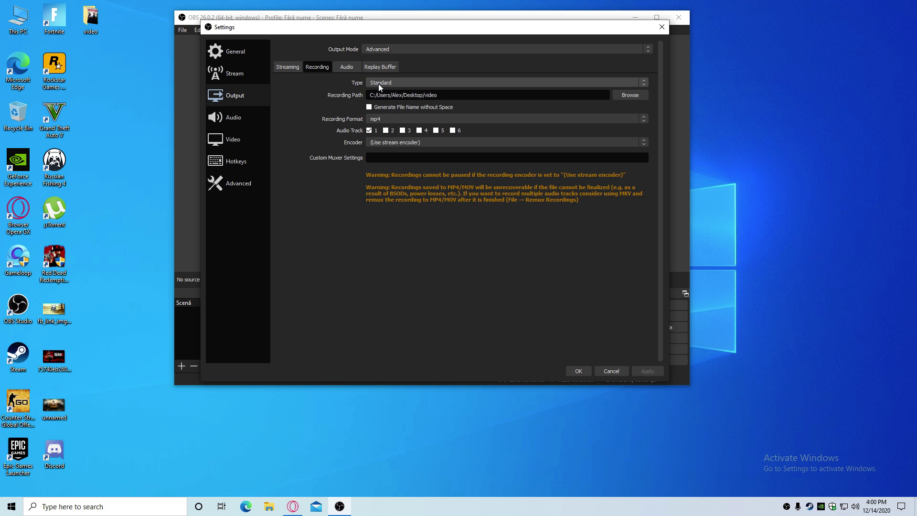
{"action": "left_click", "coordinate": [637, 97]}
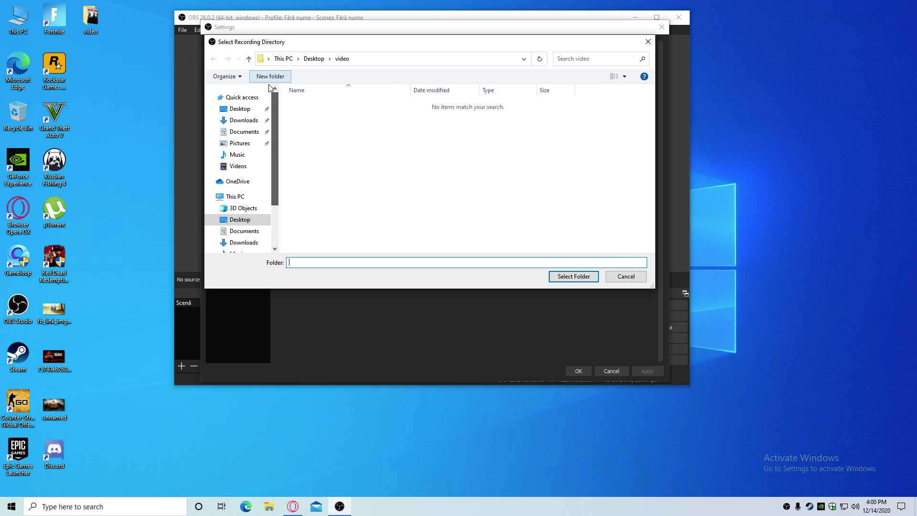
{"action": "left_click", "coordinate": [241, 109]}
{"action": "left_click", "coordinate": [322, 106]}
{"action": "left_click", "coordinate": [573, 276]}
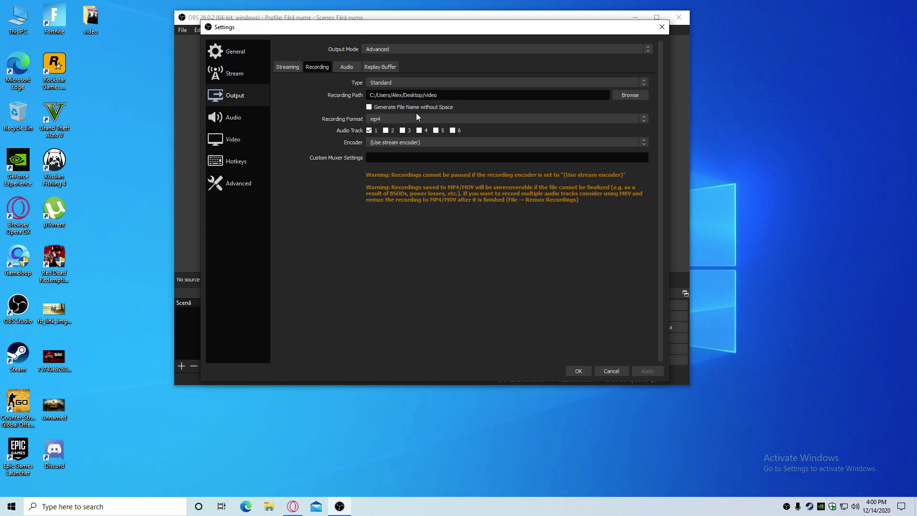
- Try flv as the recording format, then set the format back to mp4
{"action": "left_click", "coordinate": [404, 119]}
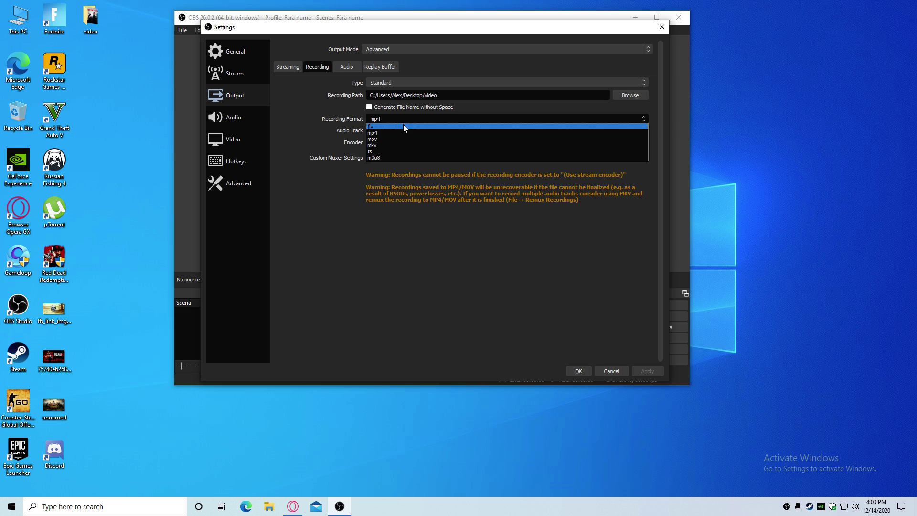
{"action": "left_click", "coordinate": [389, 126]}
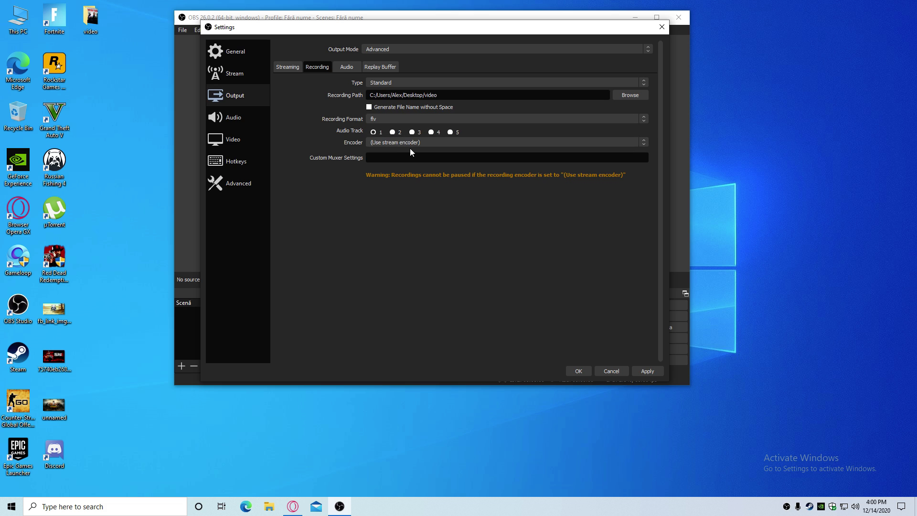
{"action": "left_click", "coordinate": [397, 120]}
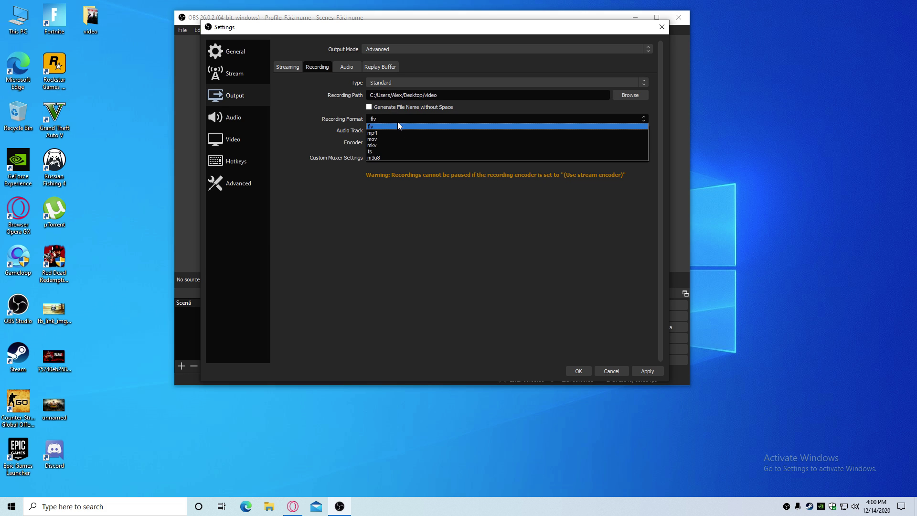
{"action": "left_click", "coordinate": [396, 133]}
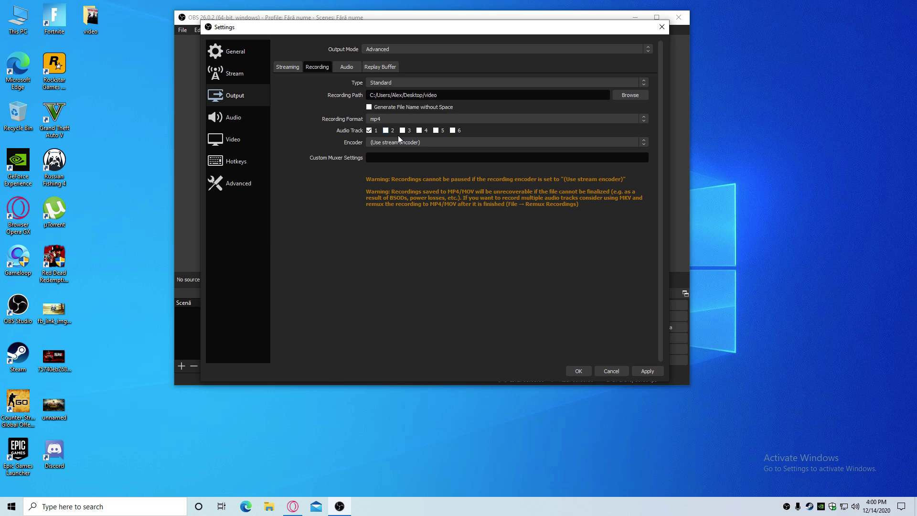
{"action": "left_click", "coordinate": [419, 140]}
{"action": "left_click", "coordinate": [421, 140]}
{"action": "left_click", "coordinate": [374, 119]}
{"action": "left_click", "coordinate": [379, 133]}
- Review the recording encoder options and set the recording encoder to NVIDIA NVENC H.264 (new)
{"action": "left_click", "coordinate": [482, 142]}
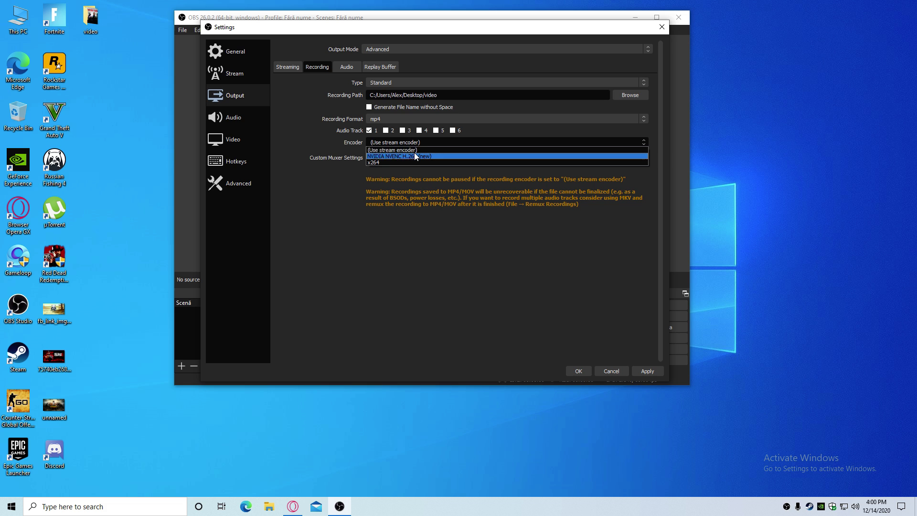
{"action": "left_click", "coordinate": [387, 151]}
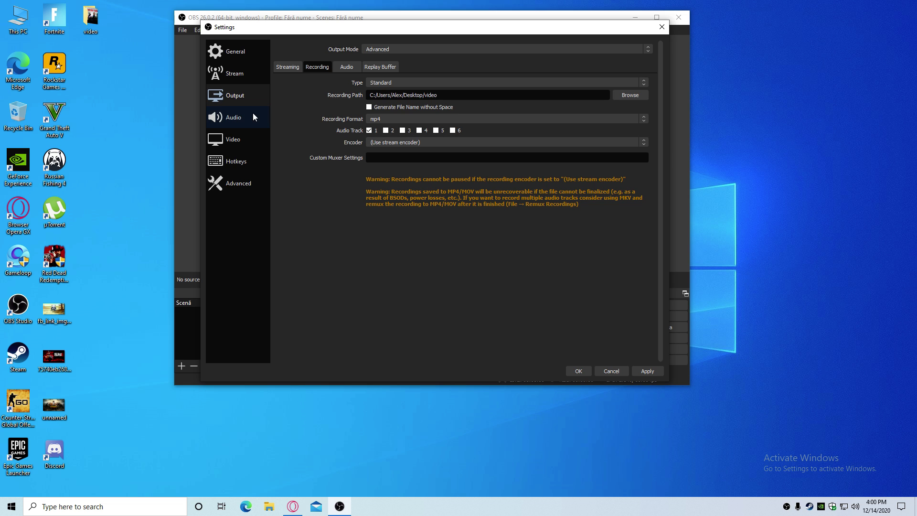
{"action": "left_click", "coordinate": [395, 141]}
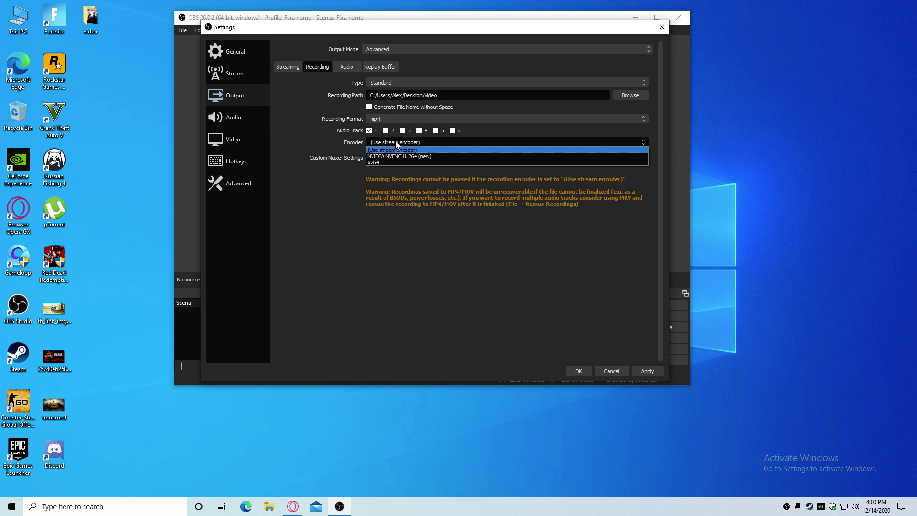
{"action": "left_click", "coordinate": [402, 156]}
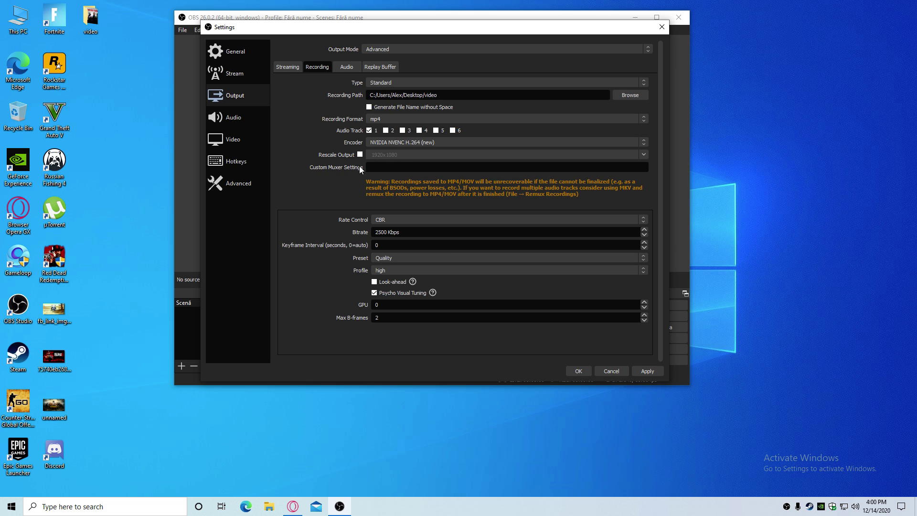
- Set the recording encoder to (Use stream encoder) and check the output's audio track and replay buffer settings
{"action": "left_click", "coordinate": [432, 141]}
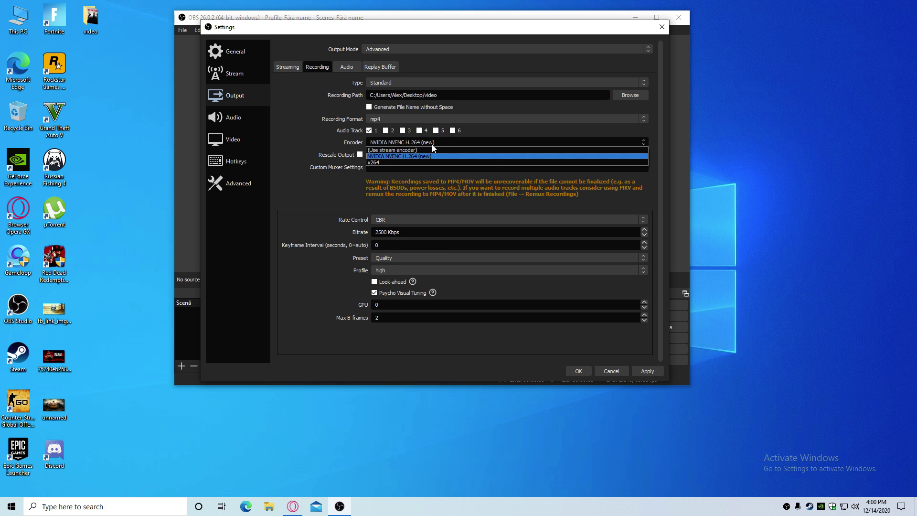
{"action": "left_click", "coordinate": [417, 150]}
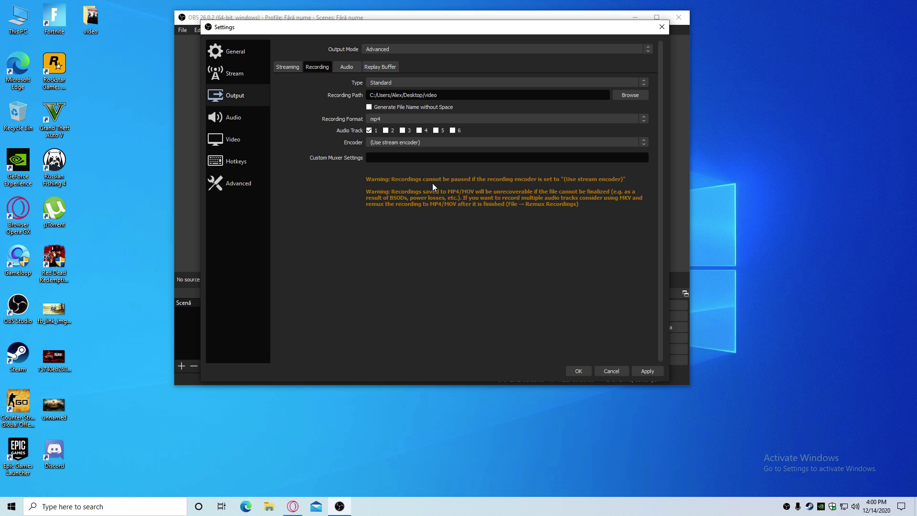
{"action": "left_click", "coordinate": [256, 117]}
{"action": "left_click", "coordinate": [264, 98]}
{"action": "left_click", "coordinate": [345, 68]}
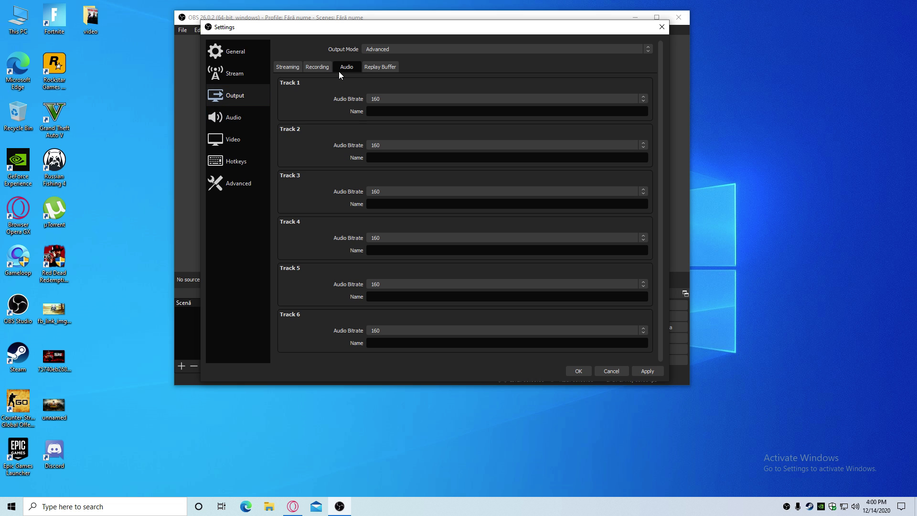
{"action": "left_click", "coordinate": [368, 67]}
{"action": "left_click", "coordinate": [345, 68]}
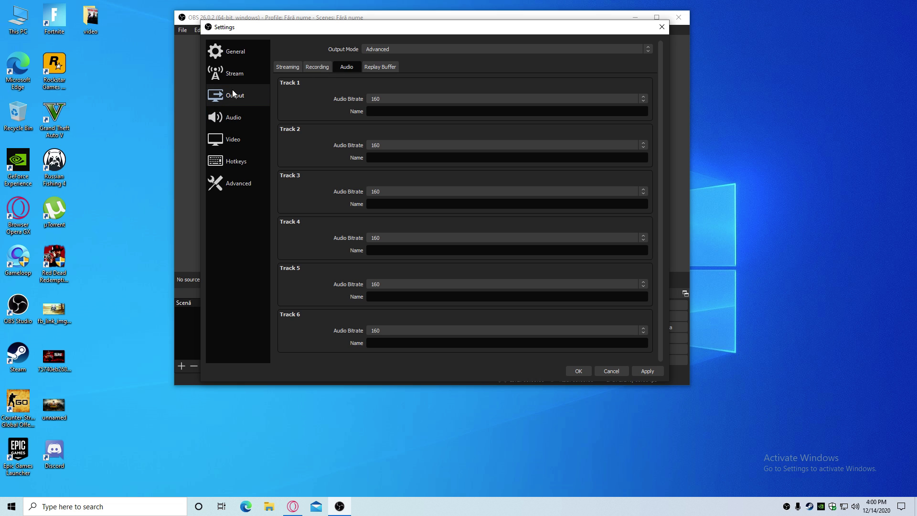
- In the audio settings, review the Desktop Audio device options, keep Default, and check the Windows sound output
{"action": "left_click", "coordinate": [236, 117]}
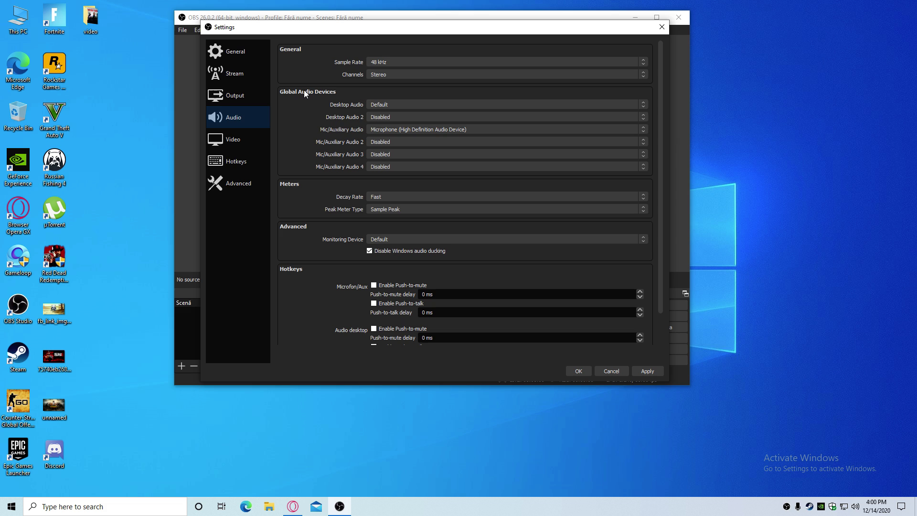
{"action": "left_click", "coordinate": [378, 105]}
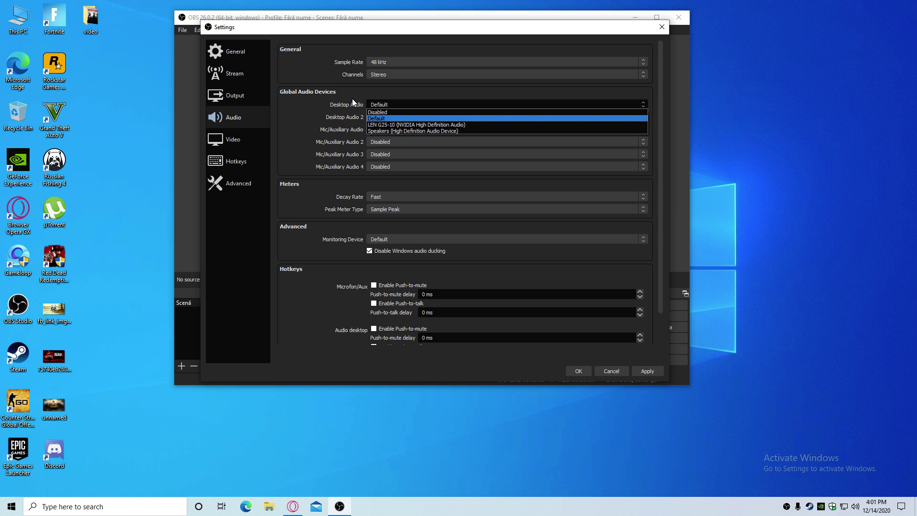
{"action": "left_click", "coordinate": [393, 115]}
{"action": "left_click", "coordinate": [391, 108]}
{"action": "left_click", "coordinate": [392, 108]}
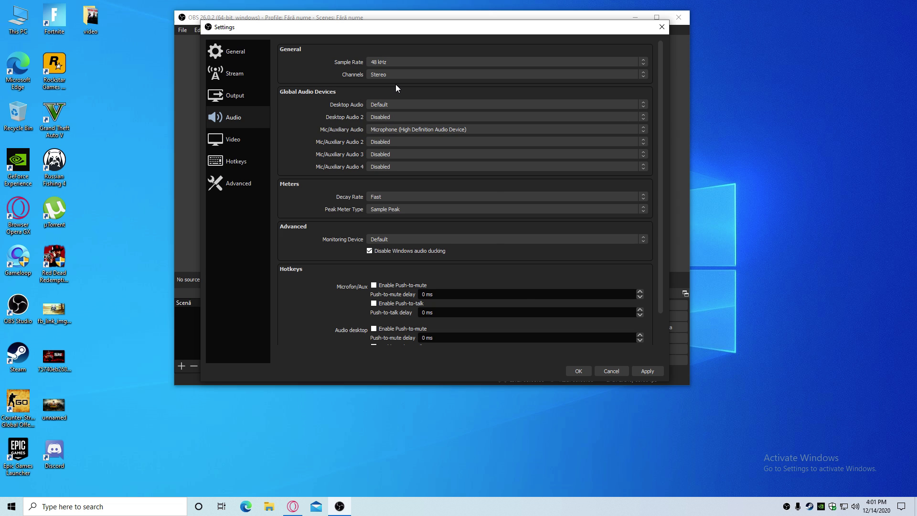
{"action": "left_click", "coordinate": [861, 512]}
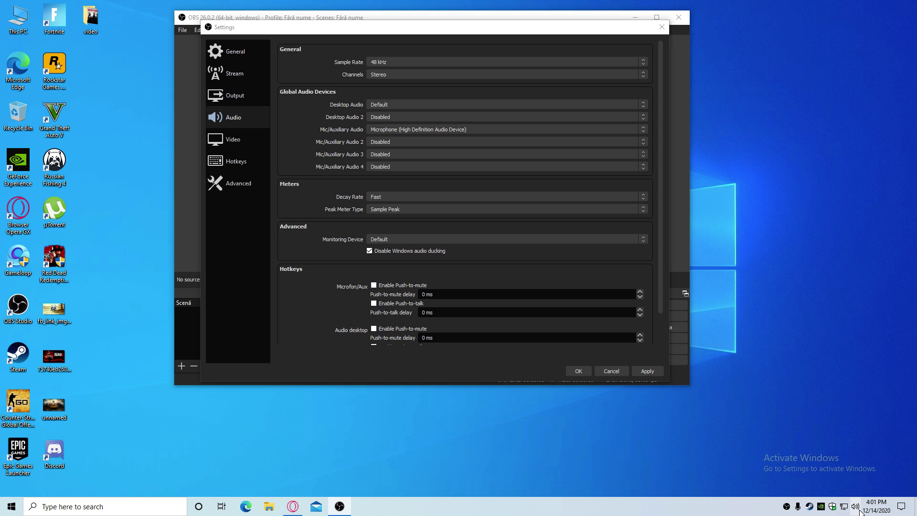
{"action": "left_click", "coordinate": [799, 390]}
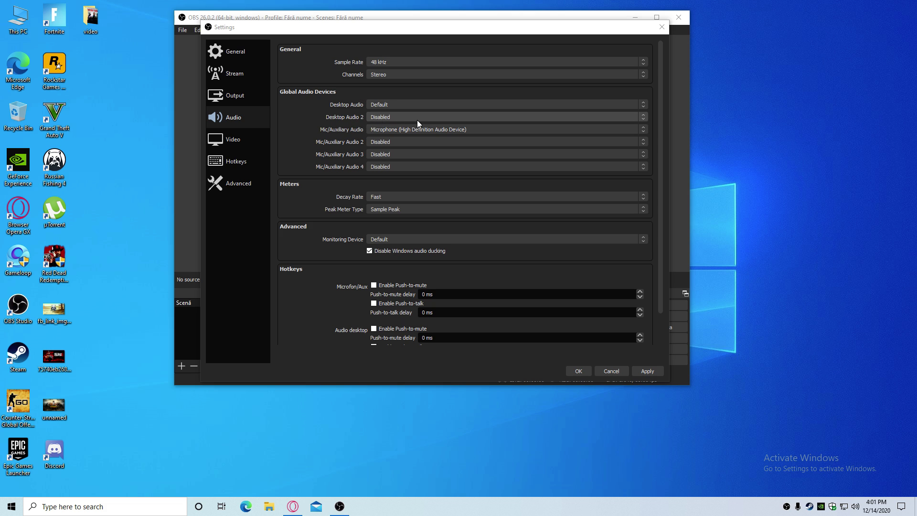
- Set Mic/Auxiliary Audio to Microphone (High Definition Audio Device) and review the remaining audio settings
{"action": "left_click", "coordinate": [368, 129]}
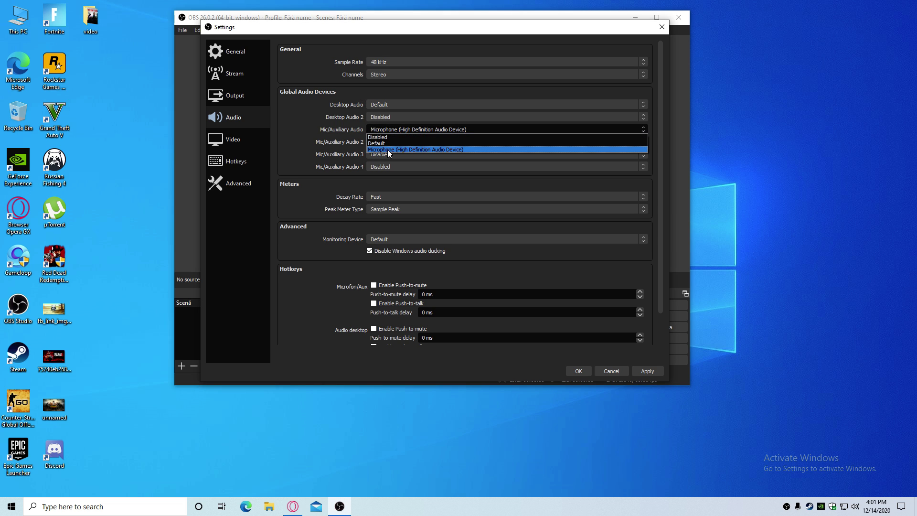
{"action": "left_click", "coordinate": [379, 150]}
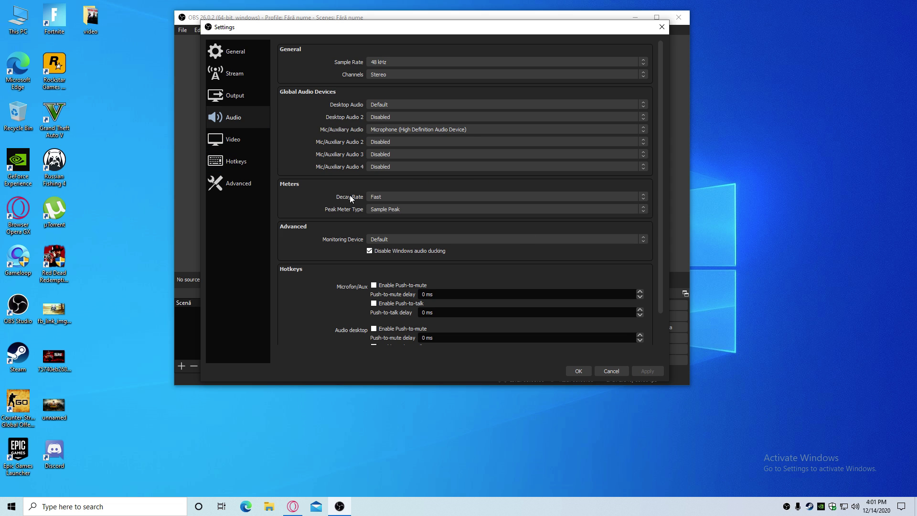
{"action": "scroll", "coordinate": [420, 280], "scroll_direction": "down", "scroll_amount": 3}
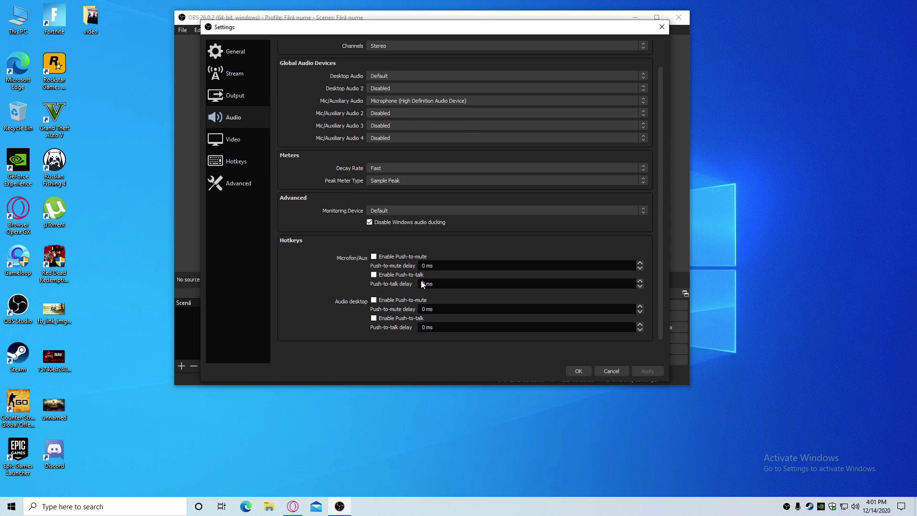
{"action": "scroll", "coordinate": [362, 267], "scroll_direction": "up", "scroll_amount": 3}
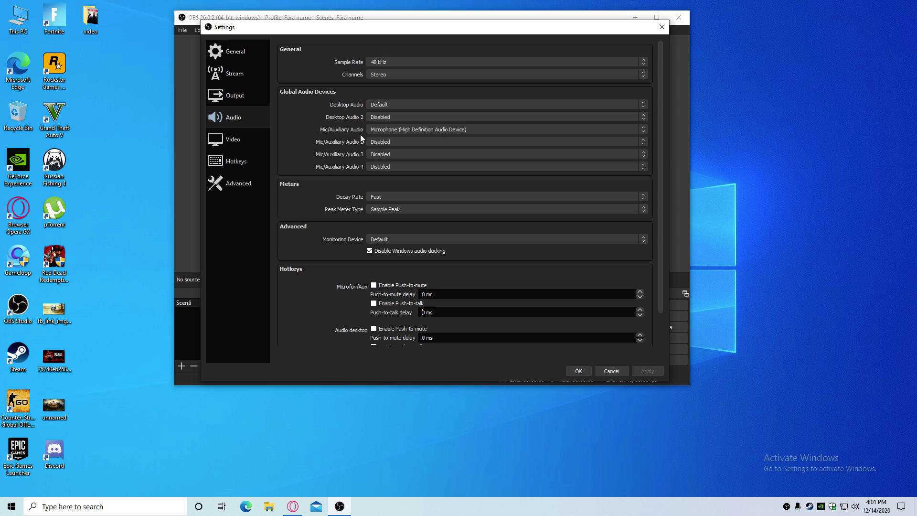
{"action": "scroll", "coordinate": [308, 286], "scroll_direction": "down", "scroll_amount": 3}
{"action": "scroll", "coordinate": [354, 230], "scroll_direction": "up", "scroll_amount": 3}
- Try a base (canvas) resolution of 1280x720 in the video settings and apply it
{"action": "left_click", "coordinate": [248, 143]}
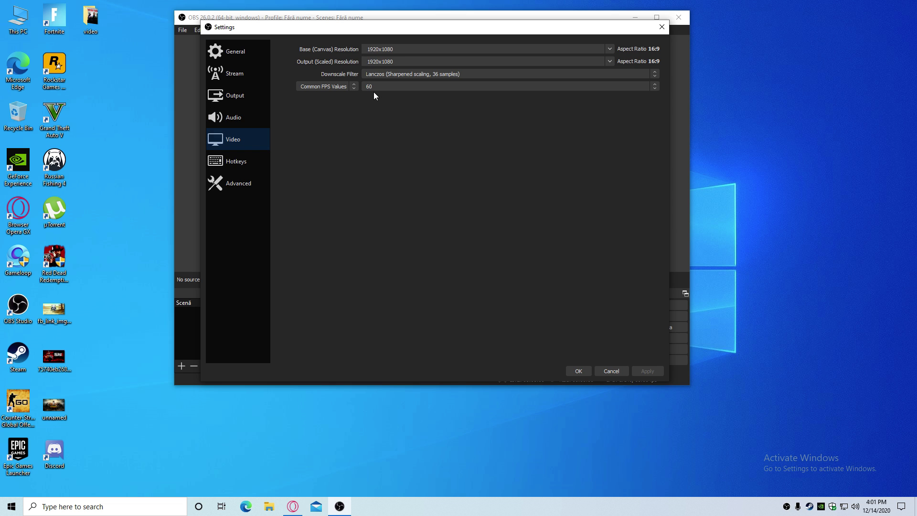
{"action": "left_click_drag", "start_coordinate": [531, 28], "coordinate": [533, 16]}
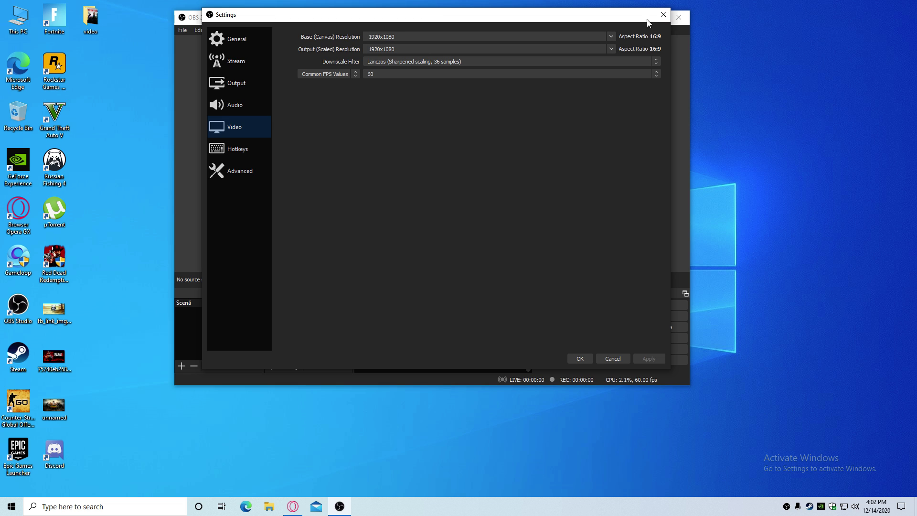
{"action": "left_click", "coordinate": [603, 38]}
{"action": "left_click", "coordinate": [612, 38]}
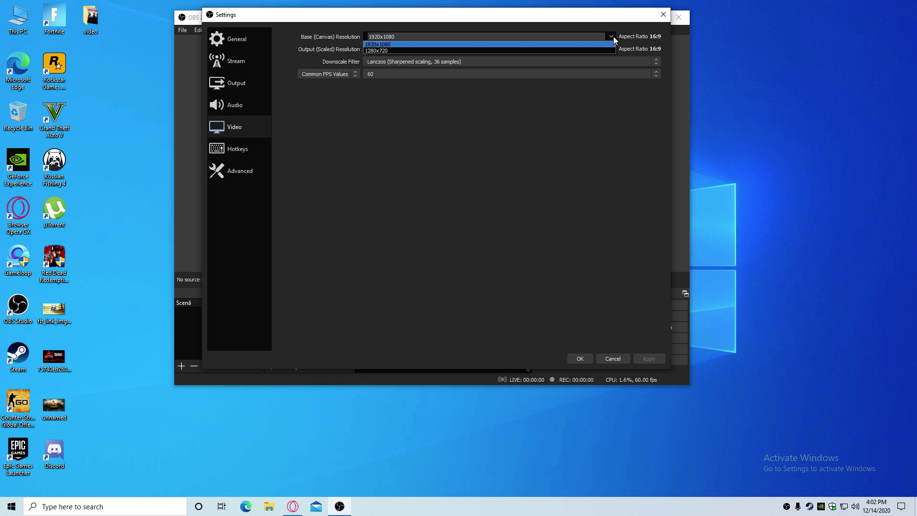
{"action": "left_click", "coordinate": [492, 50]}
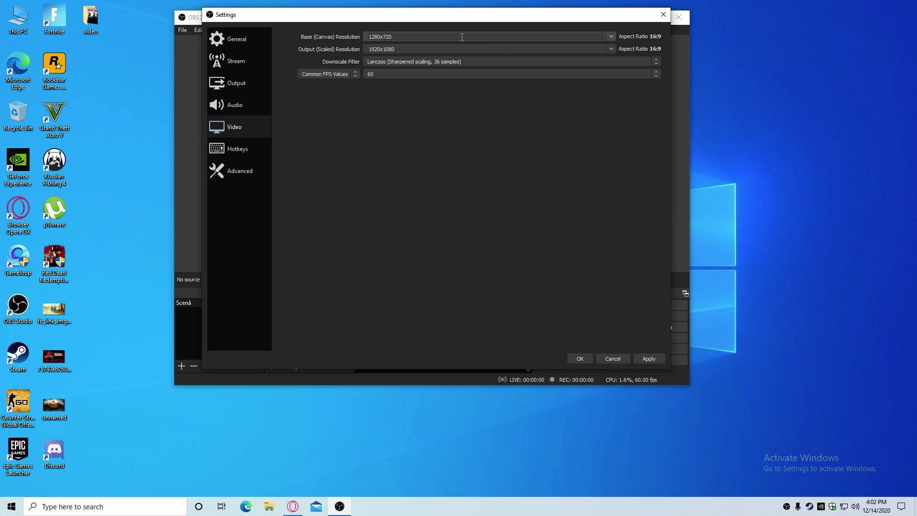
{"action": "left_click", "coordinate": [648, 358]}
{"action": "left_click", "coordinate": [578, 358]}
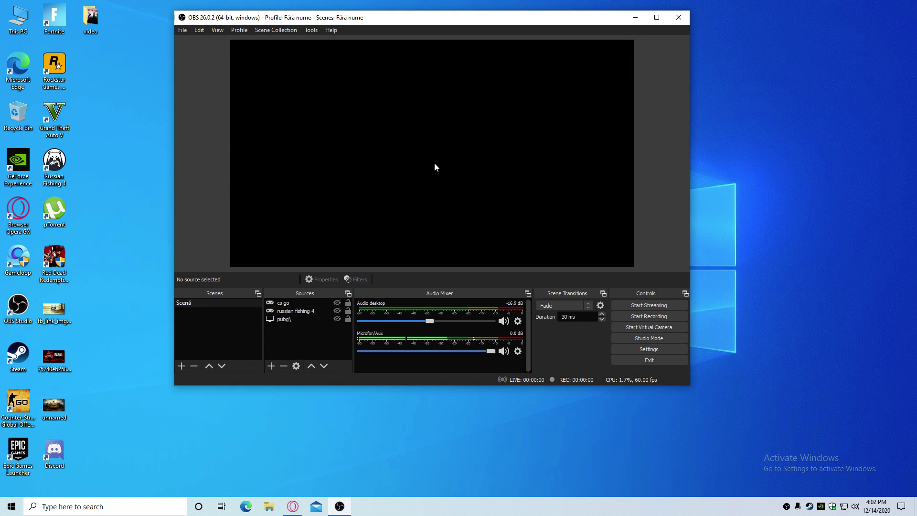
- Make the pubg\ display source visible and resize it to fill the preview canvas
{"action": "left_click", "coordinate": [337, 318]}
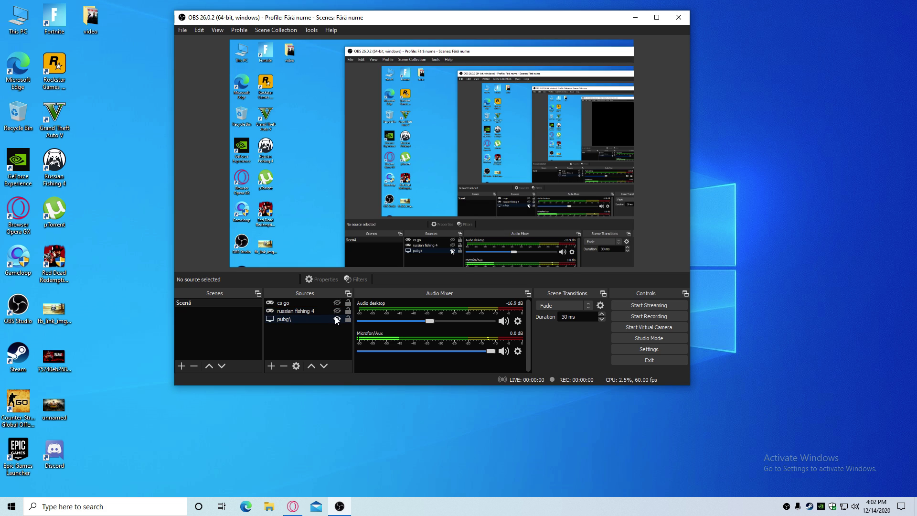
{"action": "left_click", "coordinate": [277, 81]}
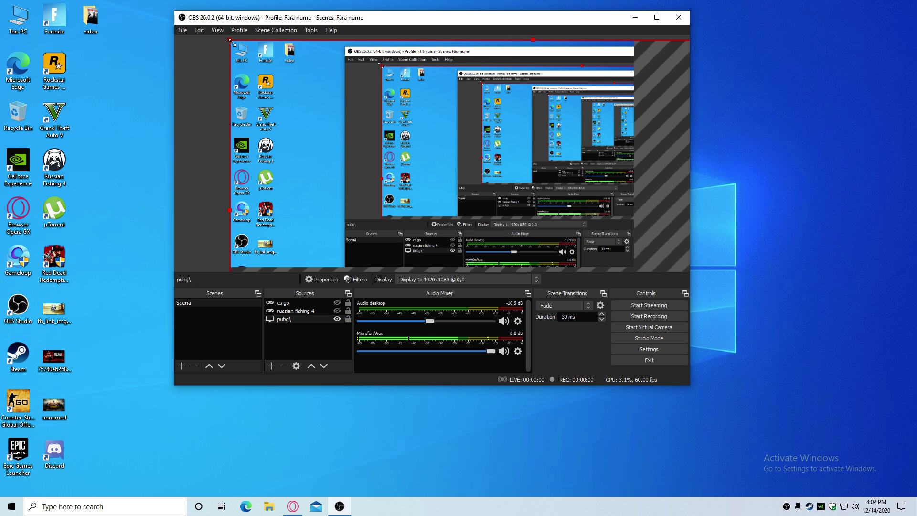
{"action": "left_click_drag", "start_coordinate": [233, 44], "coordinate": [292, 84]}
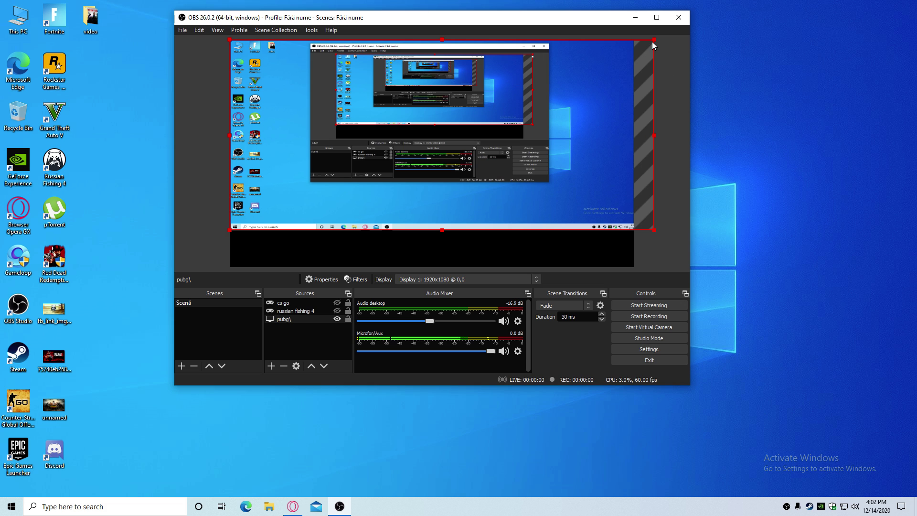
{"action": "mouse_move", "coordinate": [654, 40]}
{"action": "left_mouse_down"}
{"action": "mouse_move", "coordinate": [641, 51]}
{"action": "mouse_move", "coordinate": [640, 42]}
{"action": "left_mouse_up"}
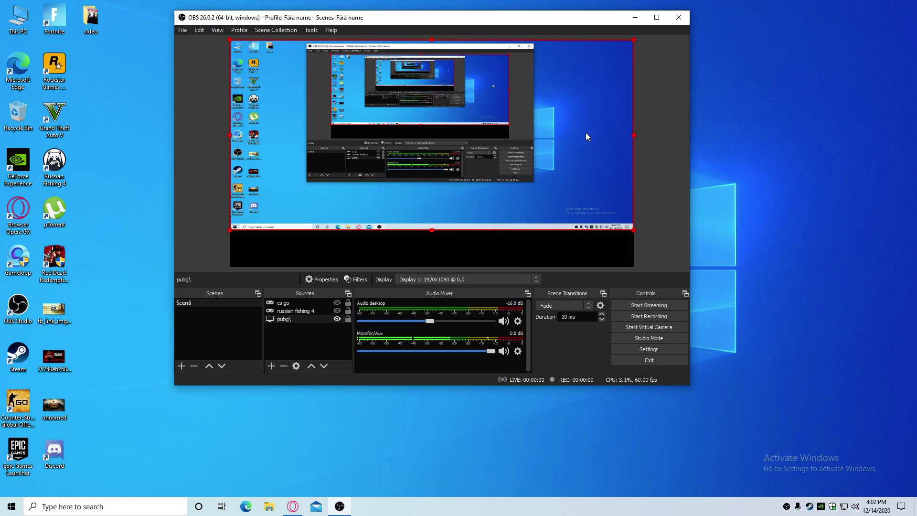
{"action": "left_click_drag", "start_coordinate": [433, 234], "coordinate": [435, 271]}
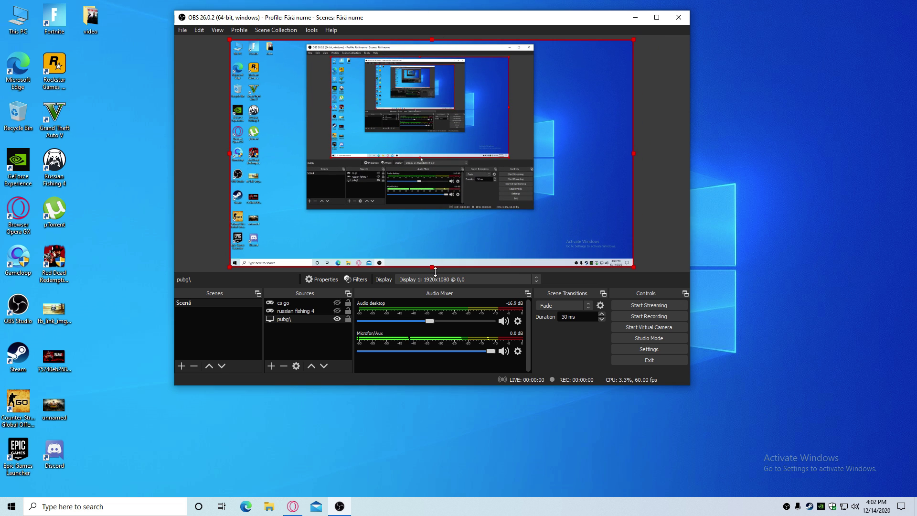
- Set the base (canvas) resolution back to 1920x1080 and enlarge the pubg\ source to fill the canvas
{"action": "left_click", "coordinate": [641, 351]}
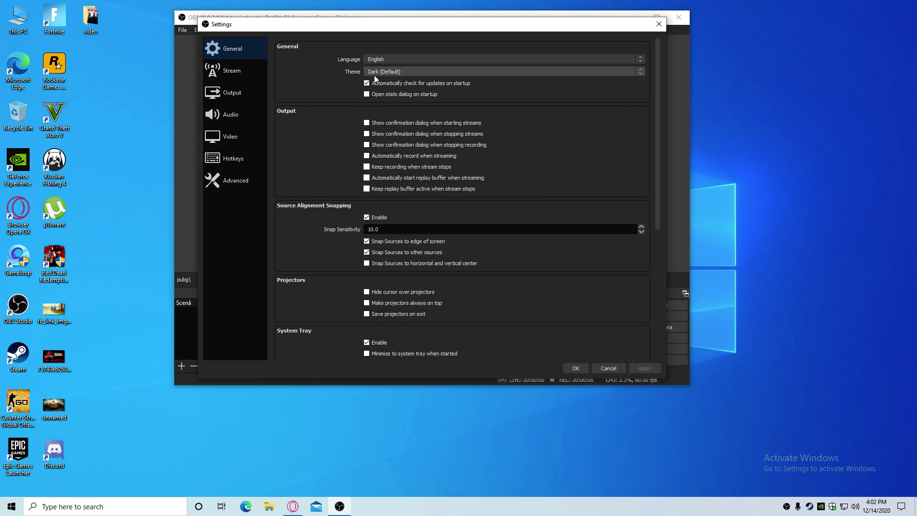
{"action": "left_click", "coordinate": [241, 114]}
{"action": "left_click", "coordinate": [242, 130]}
{"action": "left_click", "coordinate": [394, 44]}
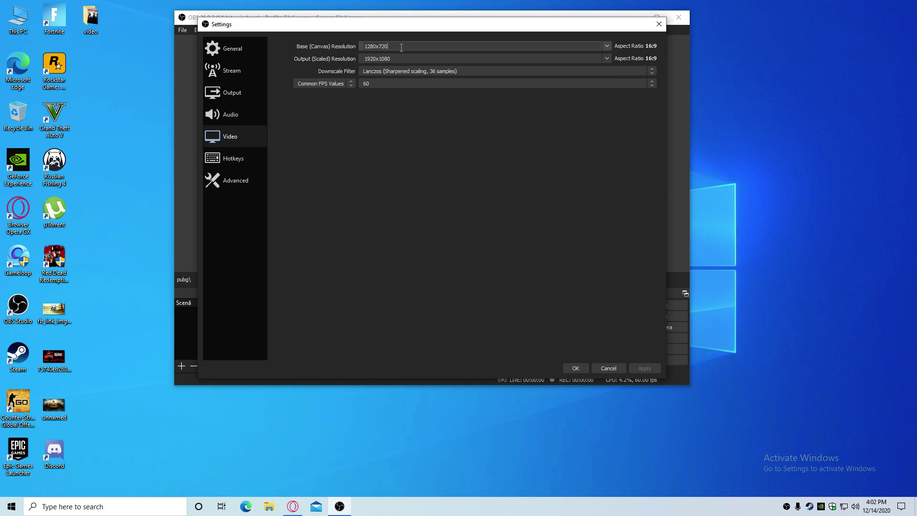
{"action": "left_click", "coordinate": [604, 46]}
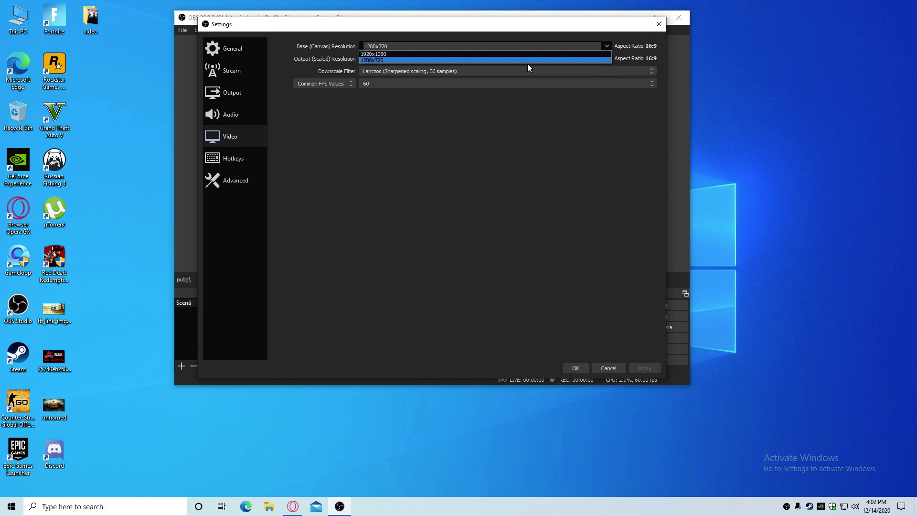
{"action": "left_click", "coordinate": [509, 55]}
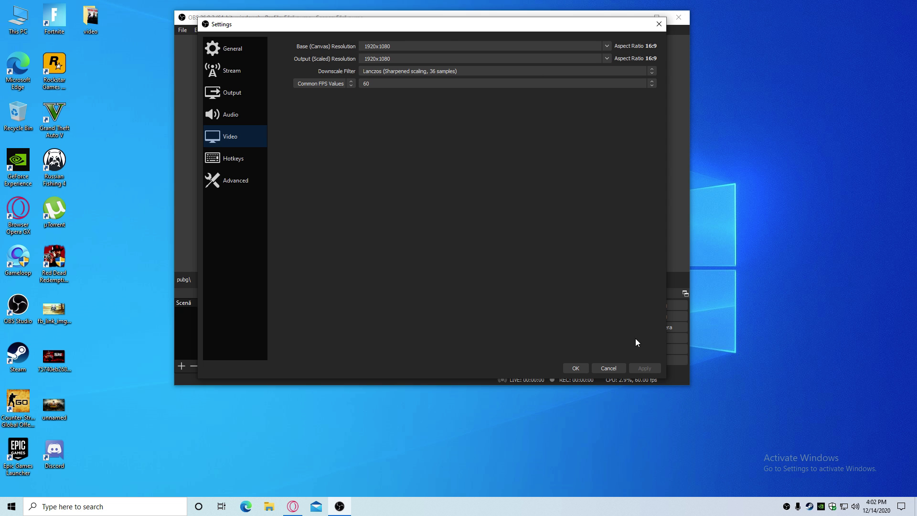
{"action": "left_click", "coordinate": [587, 368]}
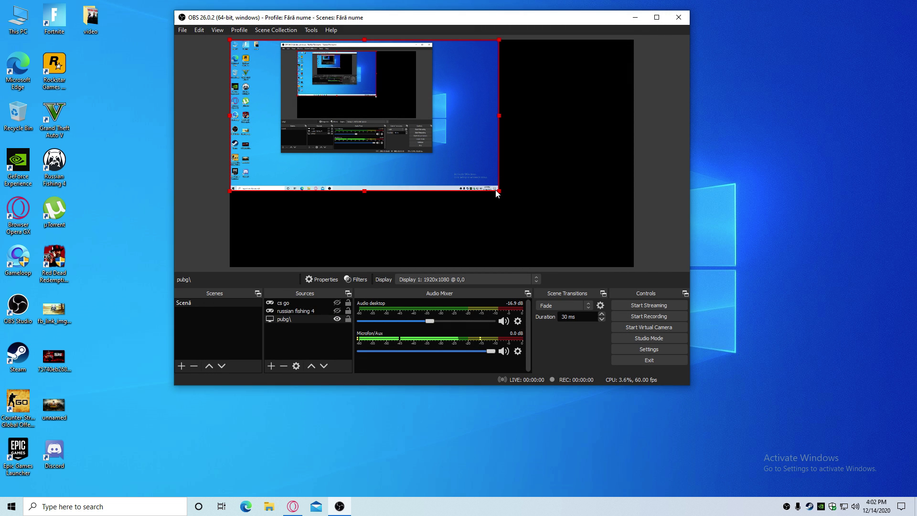
{"action": "left_click_drag", "start_coordinate": [501, 192], "coordinate": [634, 268]}
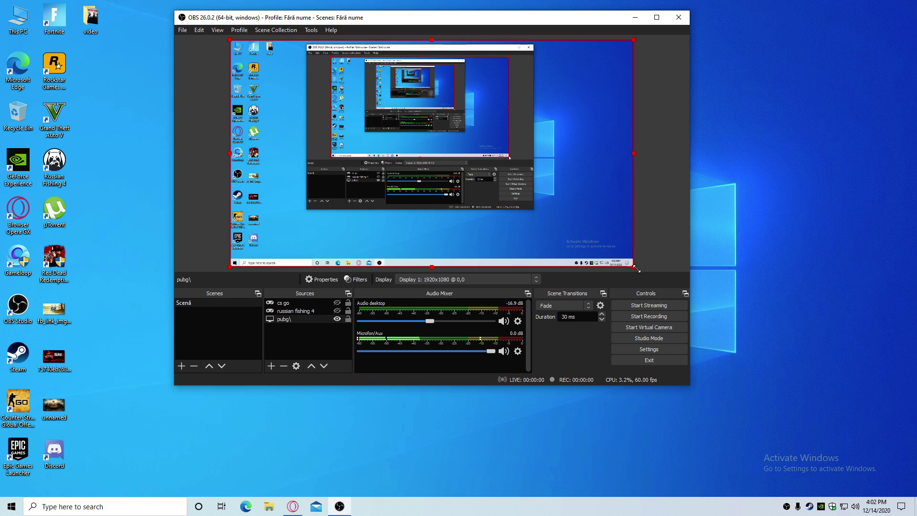
{"action": "left_click", "coordinate": [660, 193]}
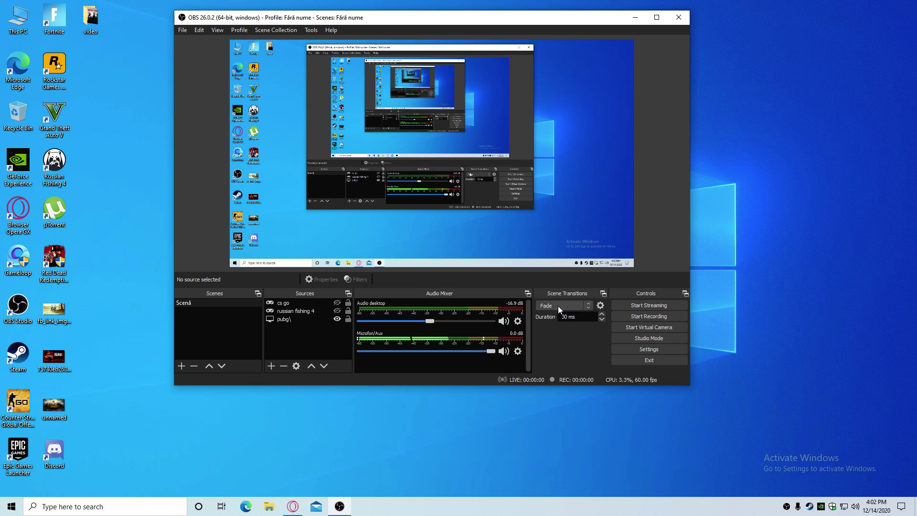
- Reopen the video settings, review the downscale filter options and select Lanczos (Sharpened scaling, 36 samples)
{"action": "left_click", "coordinate": [639, 350]}
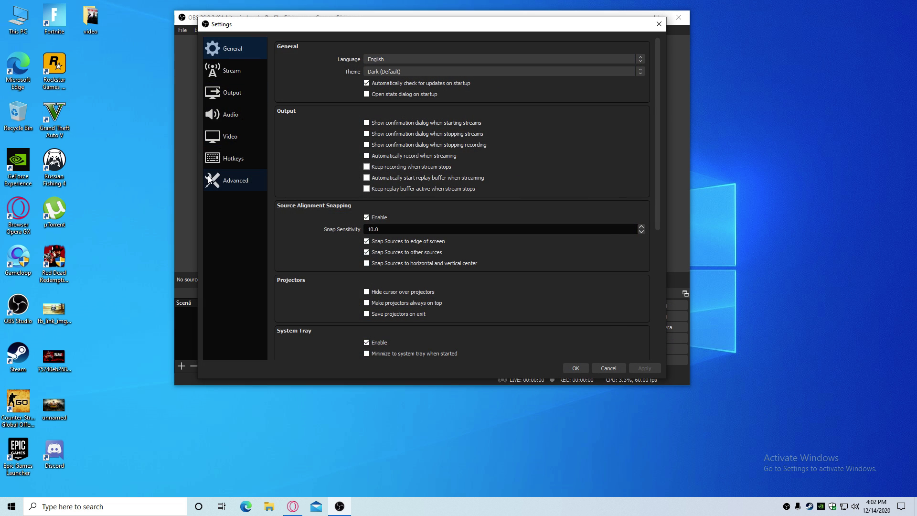
{"action": "left_click", "coordinate": [225, 158]}
{"action": "left_click", "coordinate": [221, 138]}
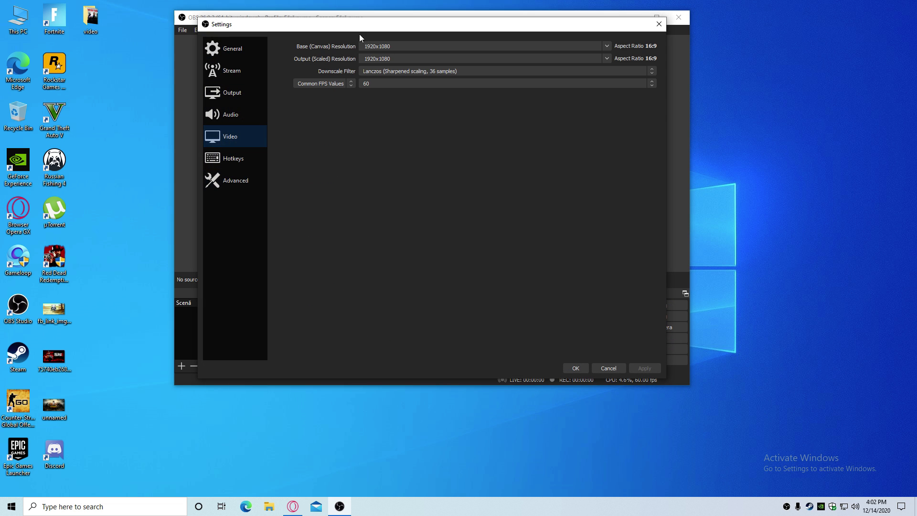
{"action": "left_click", "coordinate": [396, 71]}
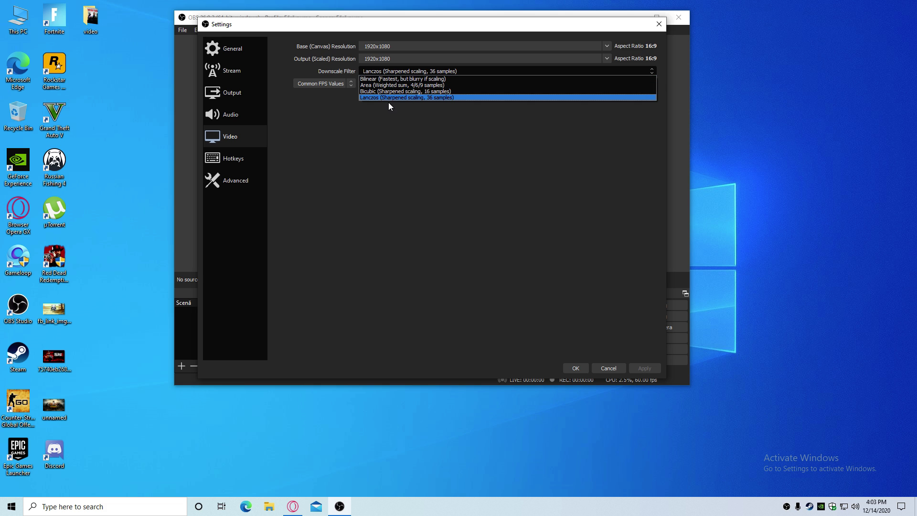
{"action": "left_click", "coordinate": [428, 97]}
- Review the FPS type options and the common FPS values, and try a frame rate of 50 PAL
{"action": "left_click", "coordinate": [340, 85]}
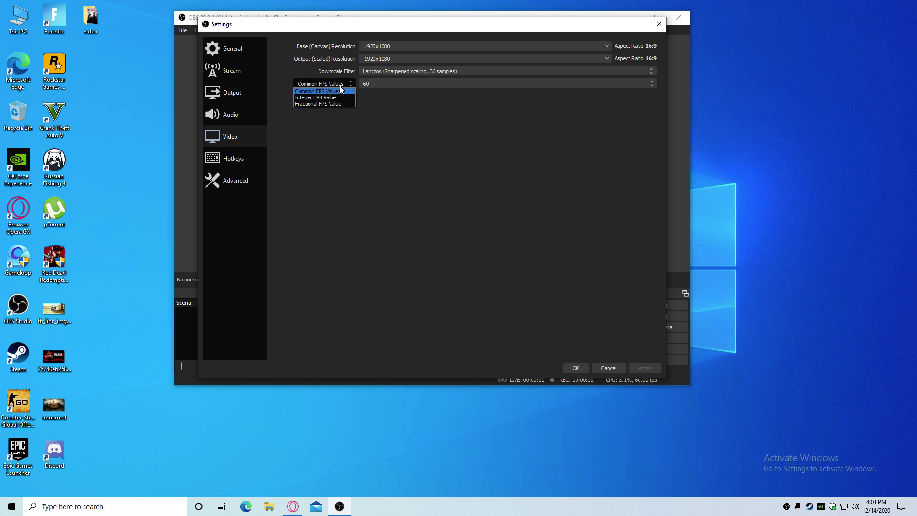
{"action": "left_click", "coordinate": [340, 85]}
{"action": "left_click", "coordinate": [374, 84]}
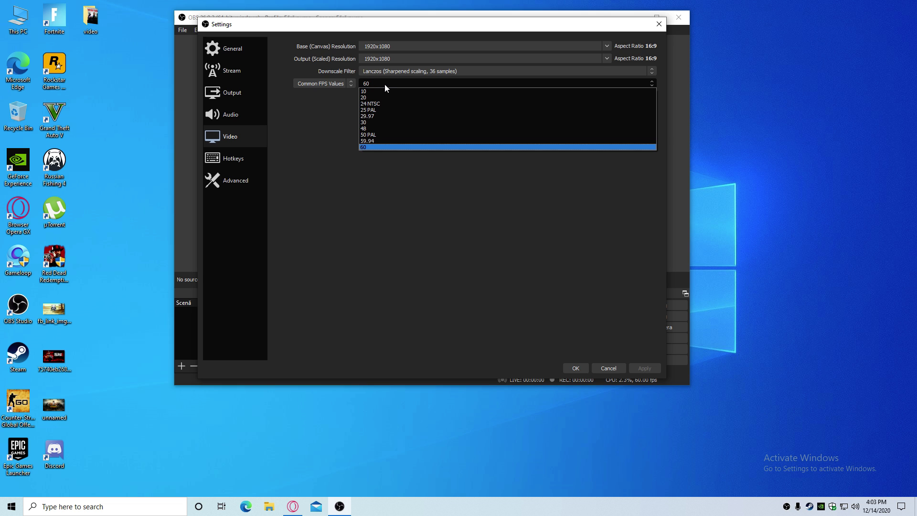
{"action": "left_click", "coordinate": [367, 147]}
{"action": "left_click", "coordinate": [412, 85]}
{"action": "left_click", "coordinate": [372, 135]}
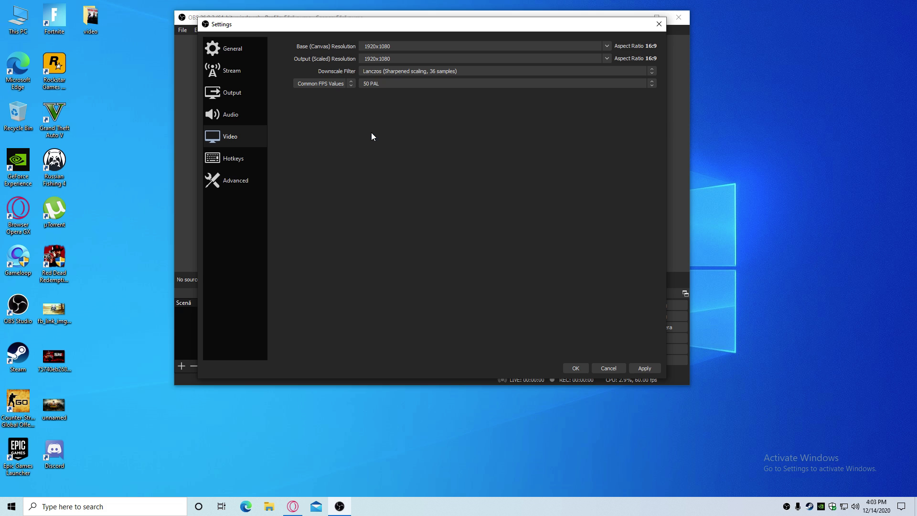
- Try frame rates of 48 and 30, set the common FPS value back to 60 and apply the video settings
{"action": "left_click", "coordinate": [368, 86]}
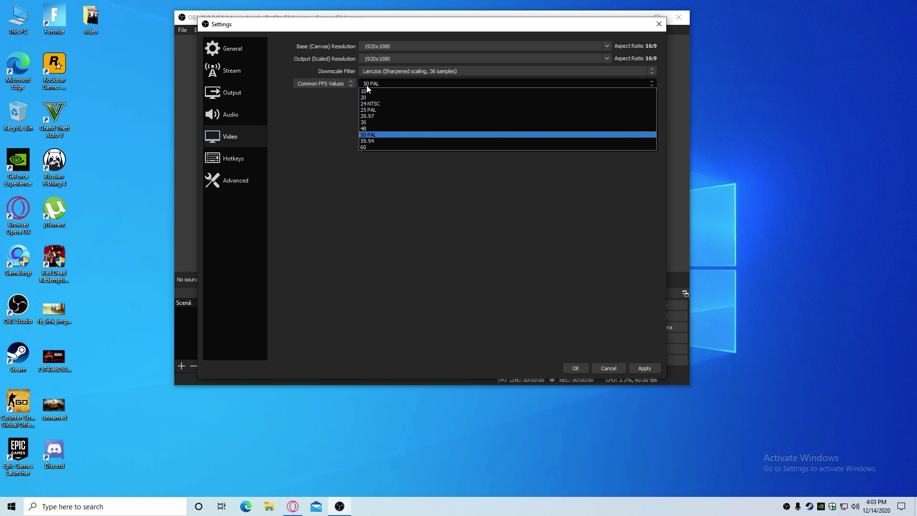
{"action": "left_click", "coordinate": [374, 128]}
{"action": "left_click", "coordinate": [388, 83]}
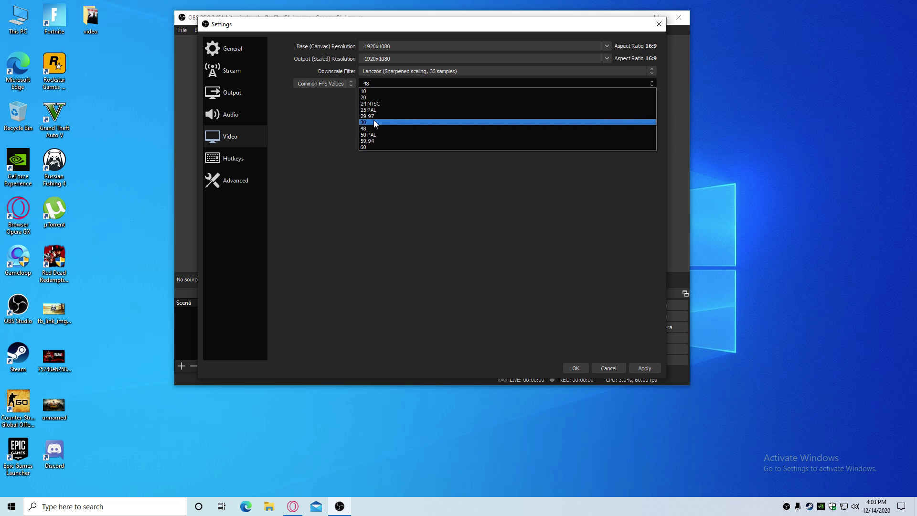
{"action": "left_click", "coordinate": [374, 120]}
{"action": "left_click", "coordinate": [376, 82]}
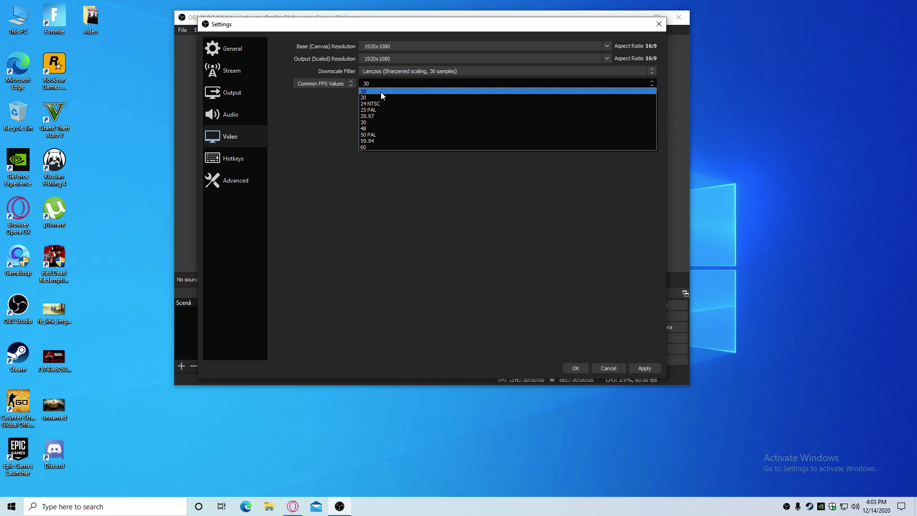
{"action": "left_click", "coordinate": [367, 147]}
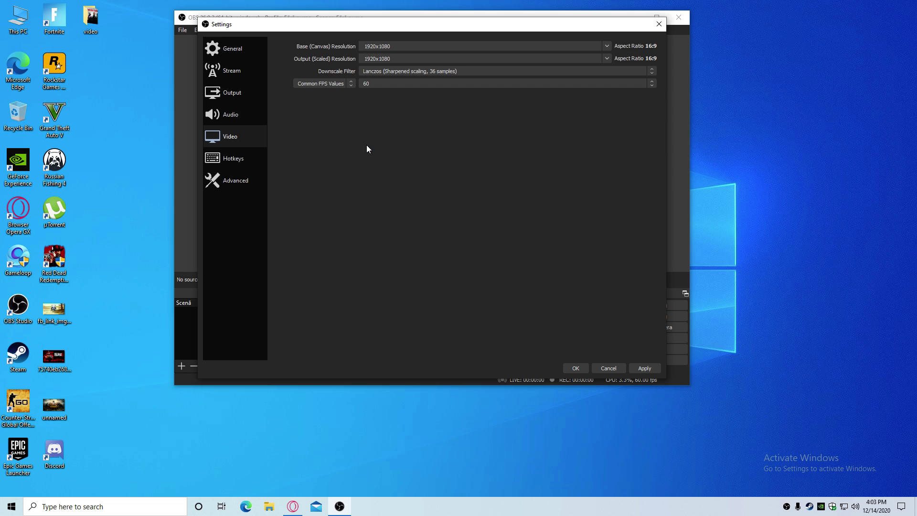
{"action": "left_click", "coordinate": [645, 368]}
- Look over the list of assignable actions in the hotkey settings
{"action": "left_click", "coordinate": [233, 158]}
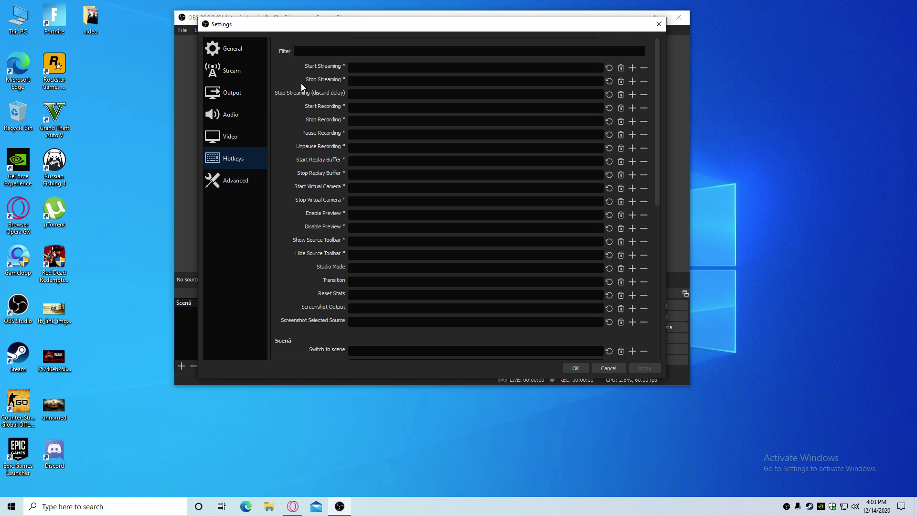
{"action": "scroll", "coordinate": [300, 83], "scroll_direction": "down", "scroll_amount": 2}
{"action": "scroll", "coordinate": [299, 84], "scroll_direction": "up", "scroll_amount": 2}
- Review the advanced settings from process priority down to network, and accept and close the settings
{"action": "left_click", "coordinate": [234, 180]}
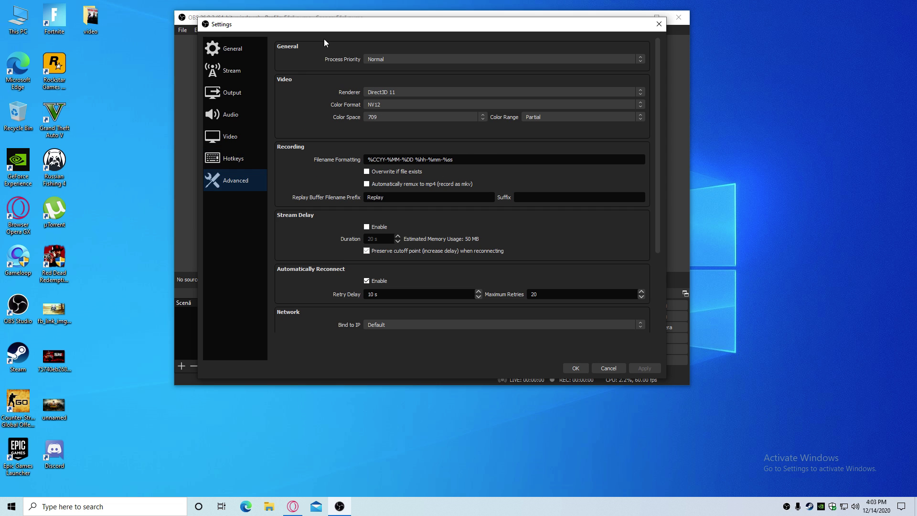
{"action": "left_click_drag", "start_coordinate": [309, 30], "coordinate": [295, 14]}
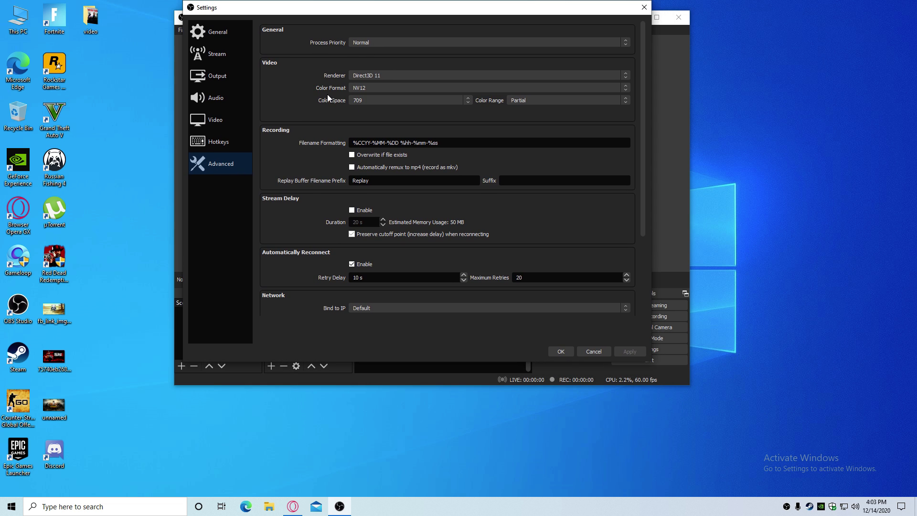
{"action": "scroll", "coordinate": [313, 107], "scroll_direction": "down", "scroll_amount": 2}
{"action": "scroll", "coordinate": [313, 107], "scroll_direction": "down", "scroll_amount": 1}
{"action": "scroll", "coordinate": [313, 107], "scroll_direction": "up", "scroll_amount": 3}
{"action": "left_click", "coordinate": [560, 351]}
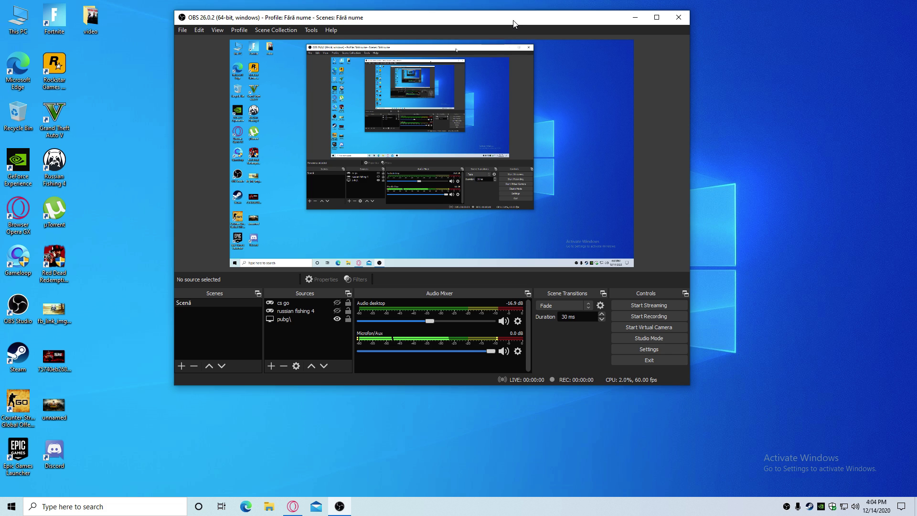
- Add a new scene with the suggested name Scene 2
{"action": "left_click_drag", "start_coordinate": [500, 21], "coordinate": [511, 17]}
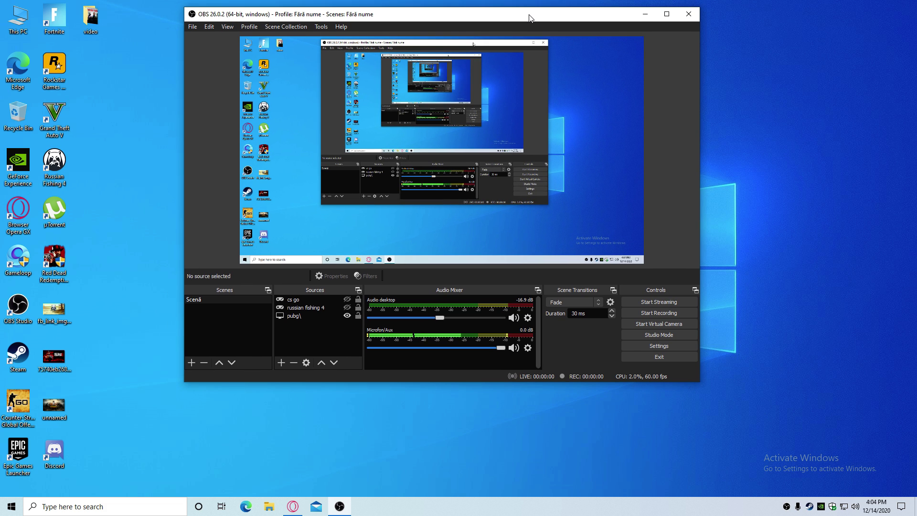
{"action": "right_click", "coordinate": [242, 329]}
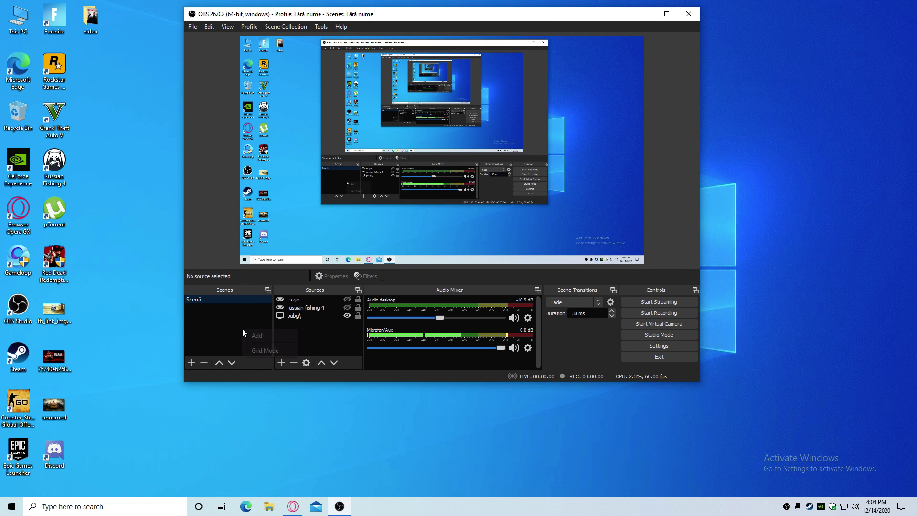
{"action": "left_click", "coordinate": [215, 329]}
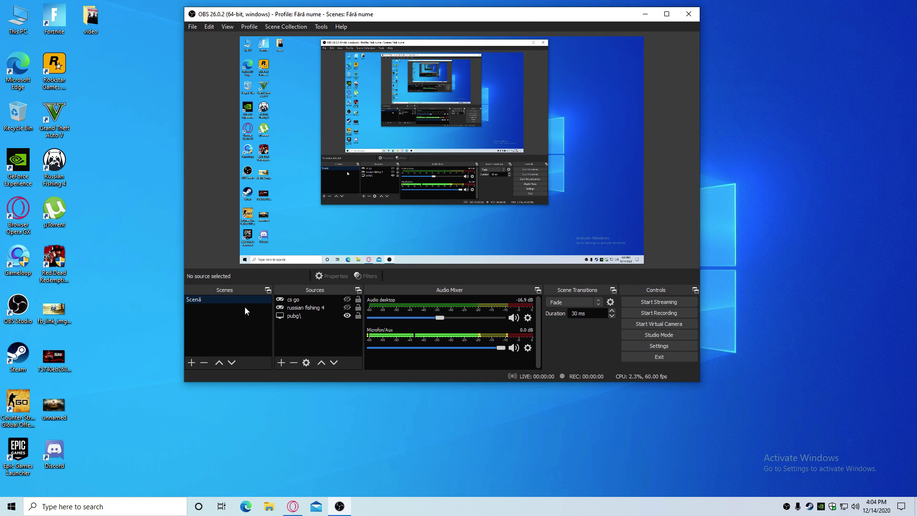
{"action": "right_click", "coordinate": [239, 337]}
{"action": "left_click", "coordinate": [253, 348]}
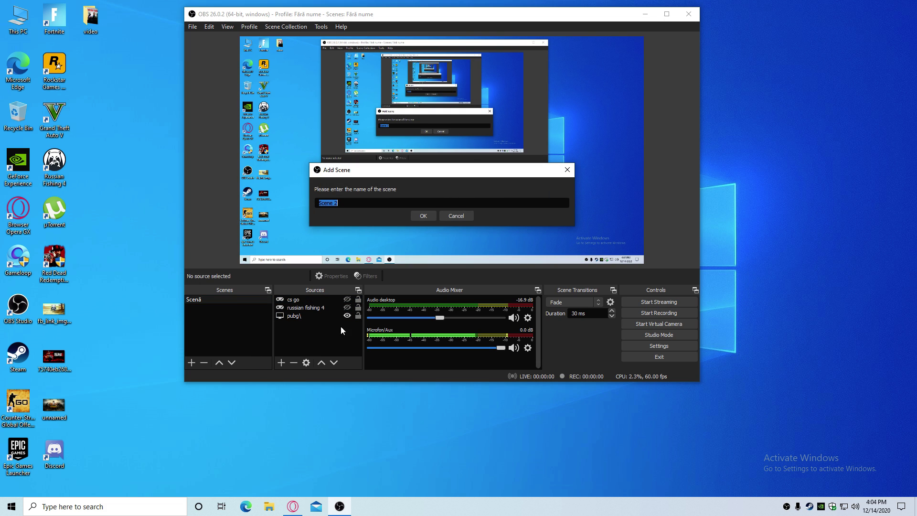
{"action": "left_click", "coordinate": [425, 216]}
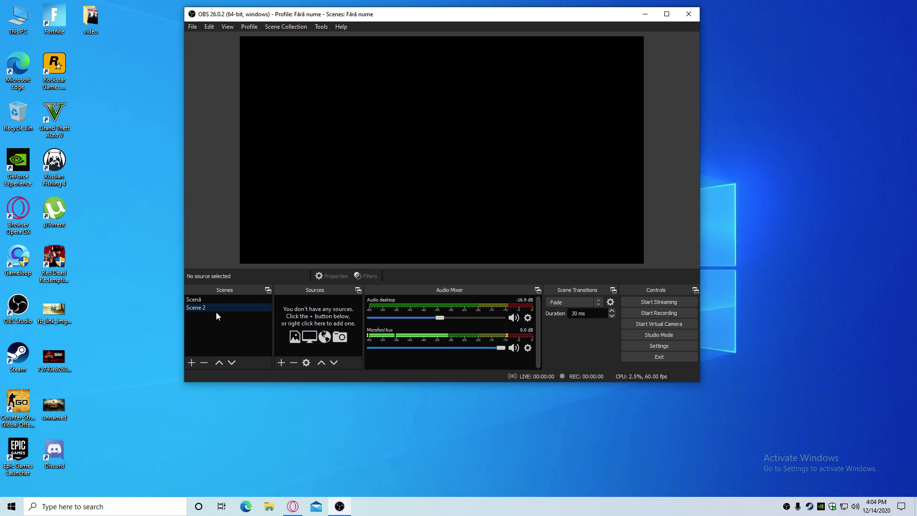
- Examine the source types that can be added to Scene 2, without adding one
{"action": "right_click", "coordinate": [304, 309]}
{"action": "mouse_move", "coordinate": [326, 310]}
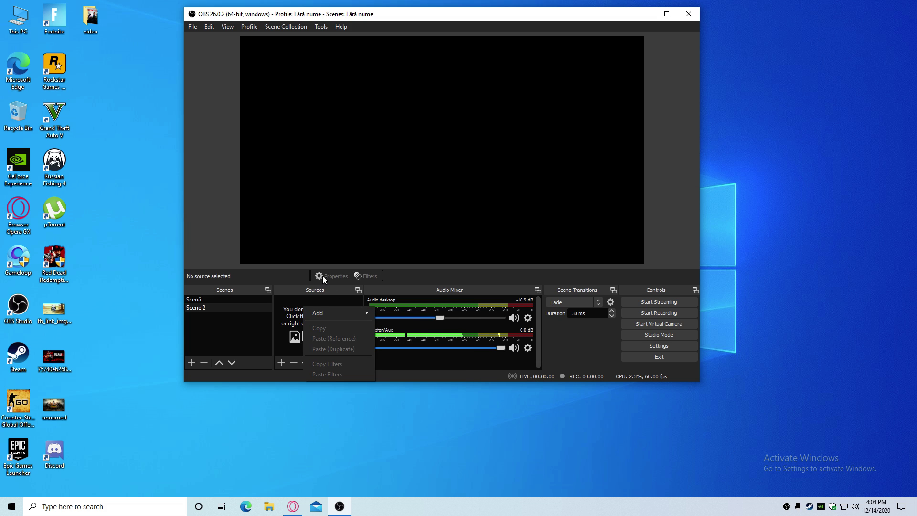
{"action": "mouse_move", "coordinate": [362, 310]}
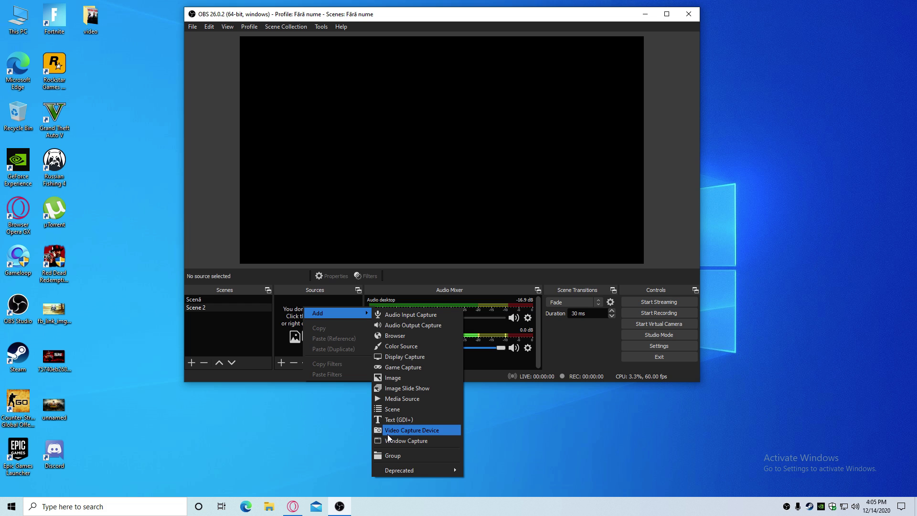
{"action": "left_click", "coordinate": [285, 342]}
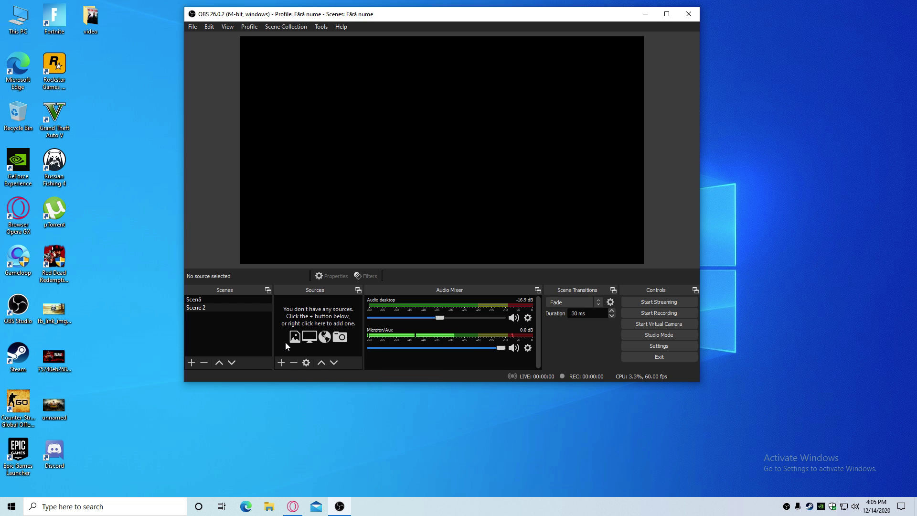
- Add a new Game Capture source to Scene 2, accepting its default name and properties
{"action": "right_click", "coordinate": [312, 331]}
{"action": "key", "text": "Escape"}
{"action": "right_click", "coordinate": [320, 329]}
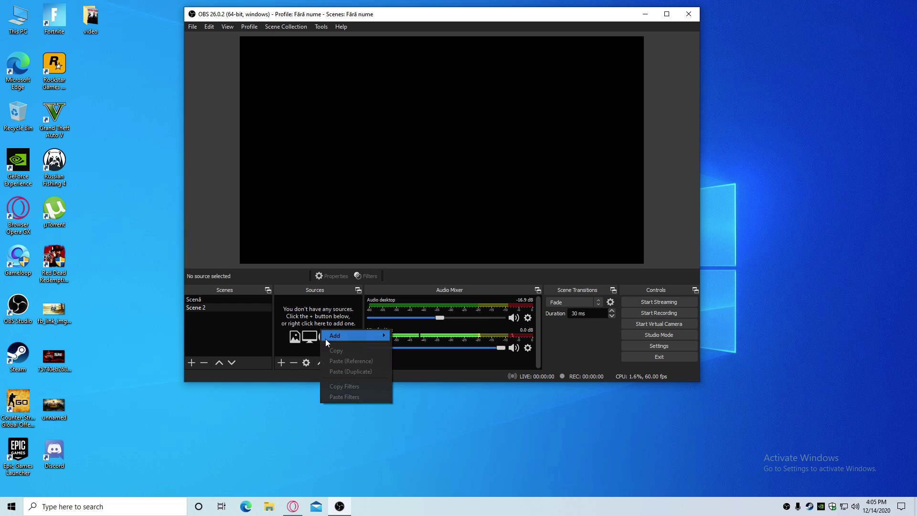
{"action": "mouse_move", "coordinate": [380, 336]}
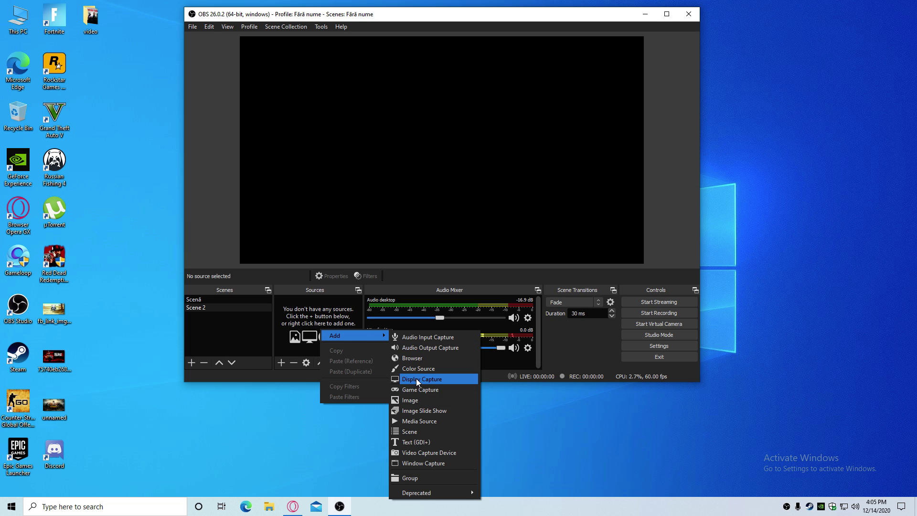
{"action": "left_click", "coordinate": [460, 388]}
{"action": "left_click", "coordinate": [469, 265]}
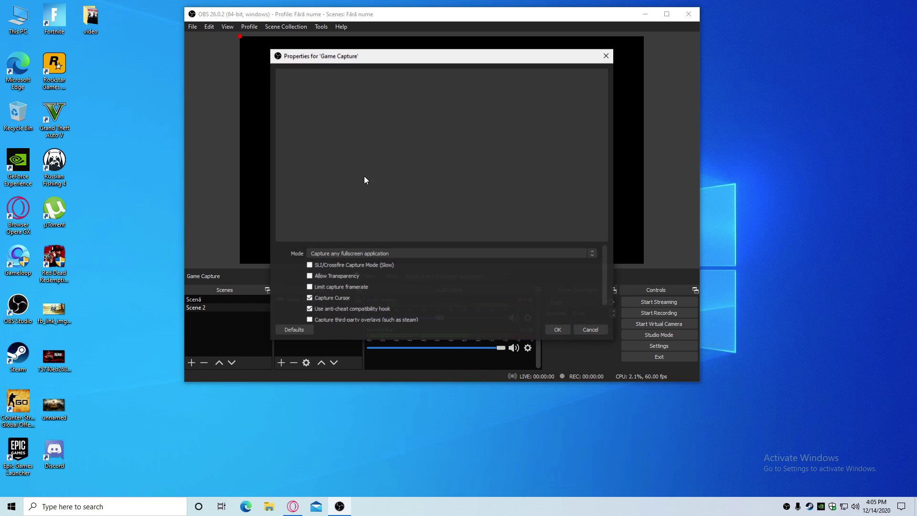
{"action": "left_click", "coordinate": [563, 331]}
- Add a new Display Capture source to Scene 2, capturing Display 1 with the cursor included
{"action": "right_click", "coordinate": [329, 314]}
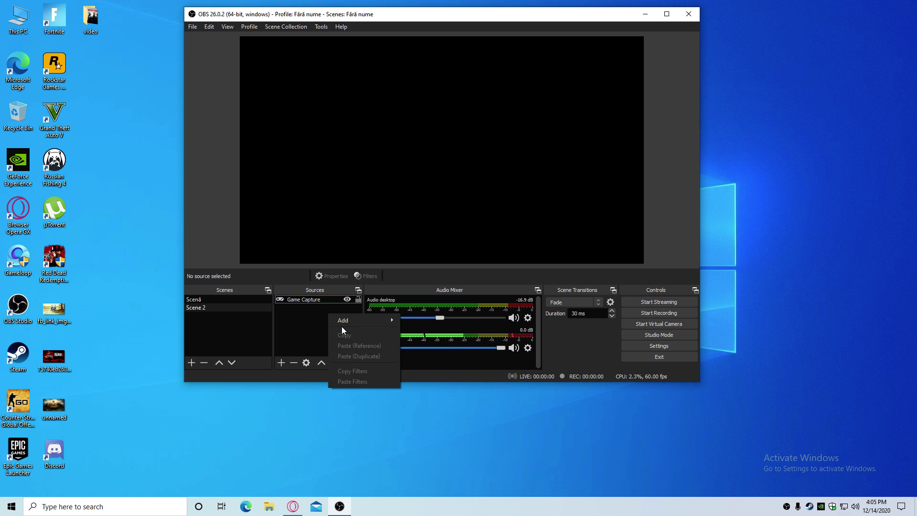
{"action": "mouse_move", "coordinate": [343, 324]}
{"action": "left_click", "coordinate": [413, 370]}
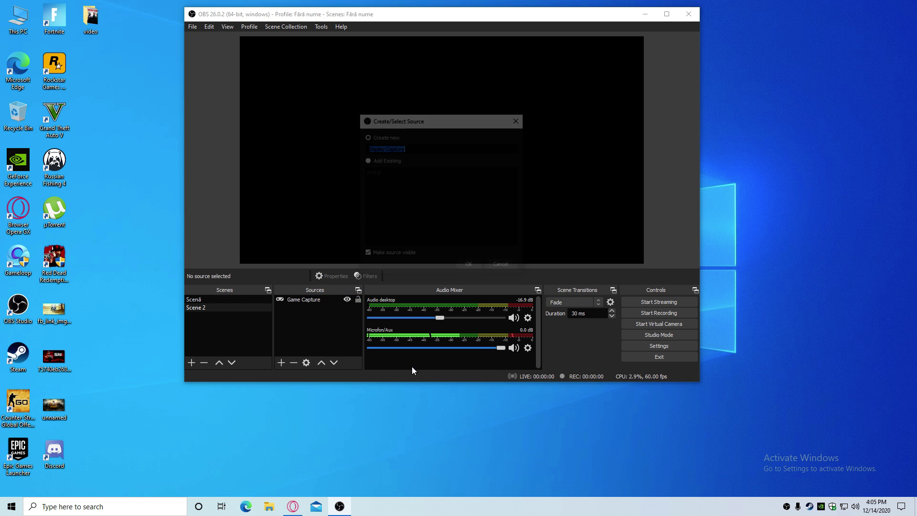
{"action": "left_click", "coordinate": [469, 264]}
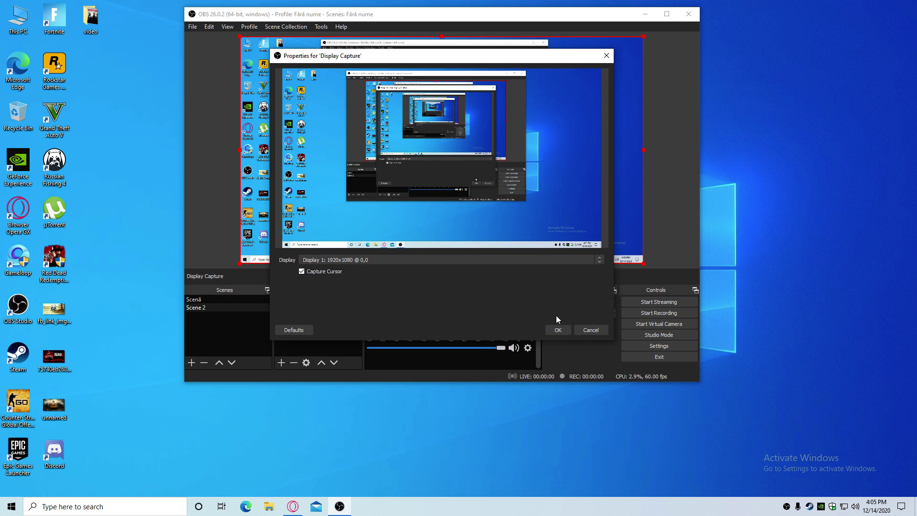
{"action": "left_click", "coordinate": [557, 329]}
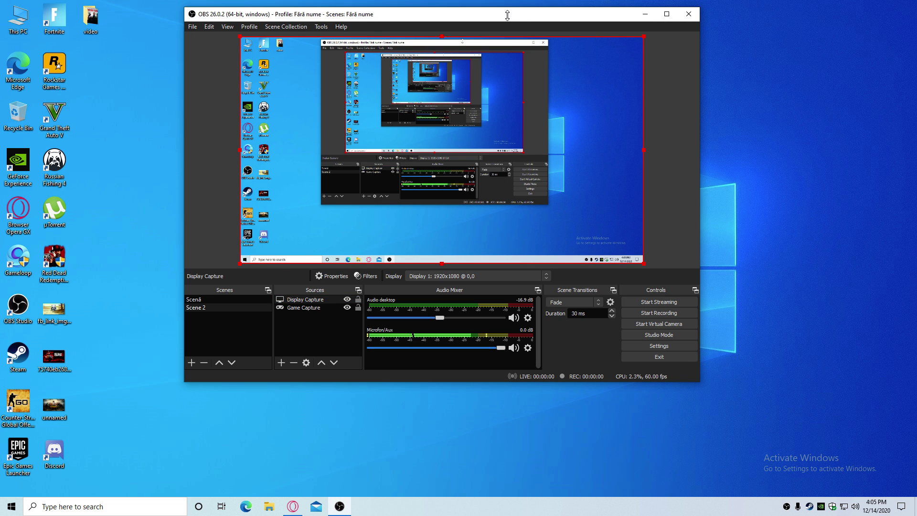
{"action": "left_click_drag", "start_coordinate": [507, 15], "coordinate": [504, 12]}
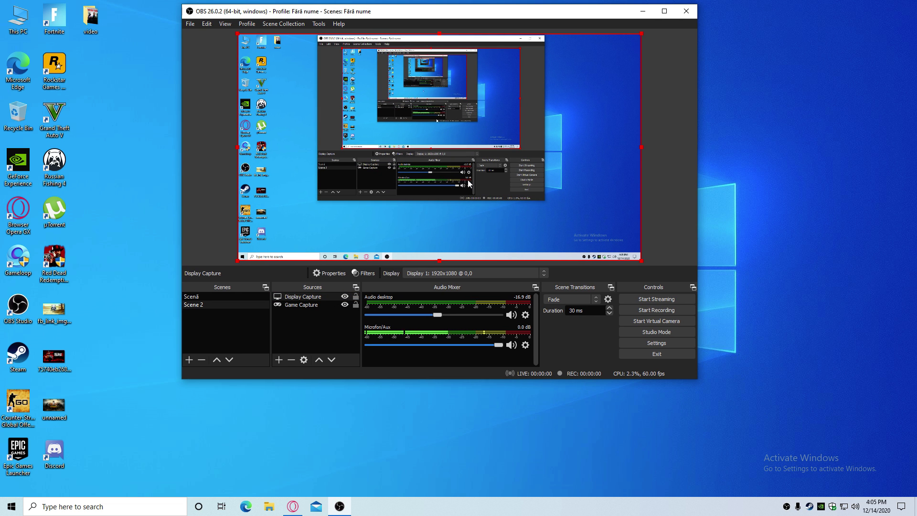
- Try the Capture specific window mode in the Game Capture source's properties, check its window choices and discard the change
{"action": "left_click", "coordinate": [281, 295]}
{"action": "left_click", "coordinate": [306, 317]}
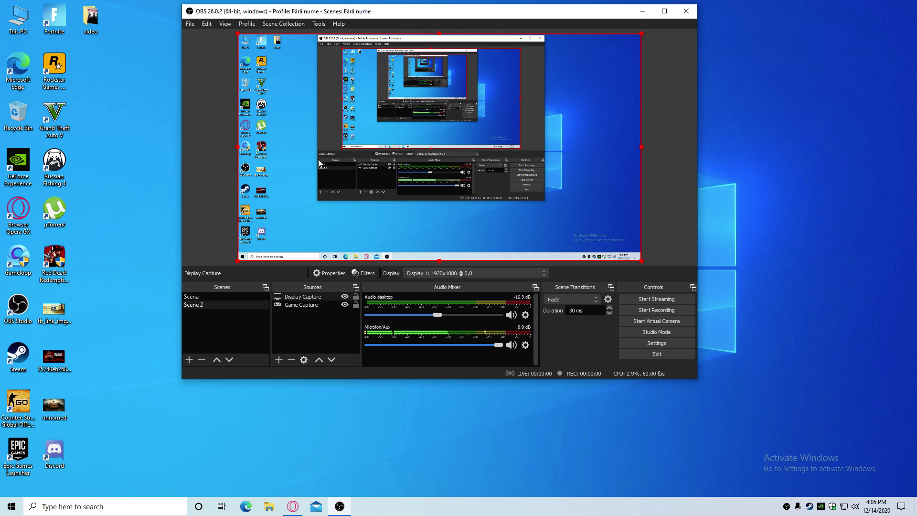
{"action": "double_click", "coordinate": [312, 305]}
{"action": "left_click_drag", "start_coordinate": [381, 58], "coordinate": [360, 63]}
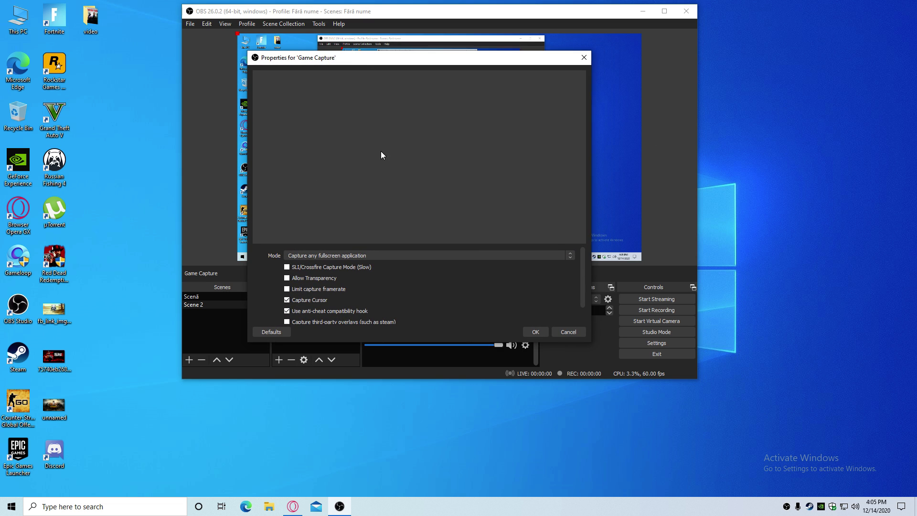
{"action": "left_click", "coordinate": [320, 255]}
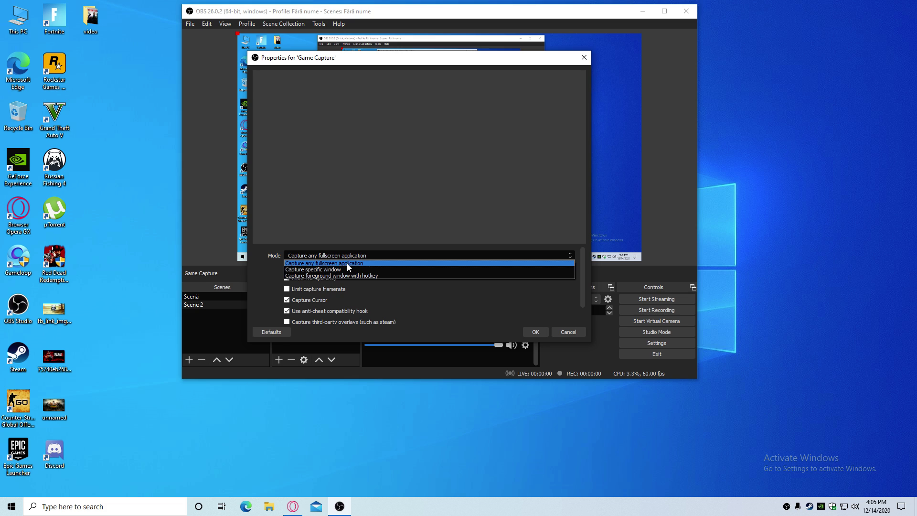
{"action": "left_click", "coordinate": [347, 269]}
{"action": "left_click", "coordinate": [319, 237]}
{"action": "left_click", "coordinate": [319, 237]}
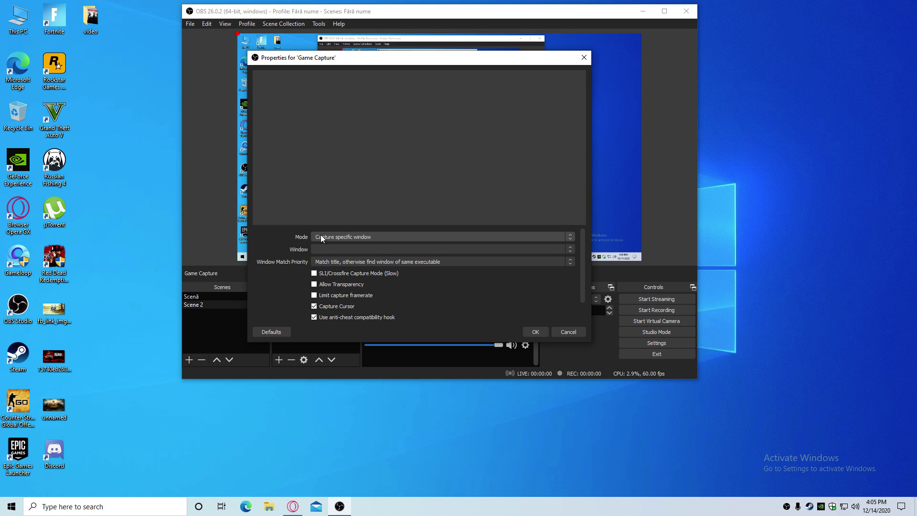
{"action": "left_click", "coordinate": [330, 247]}
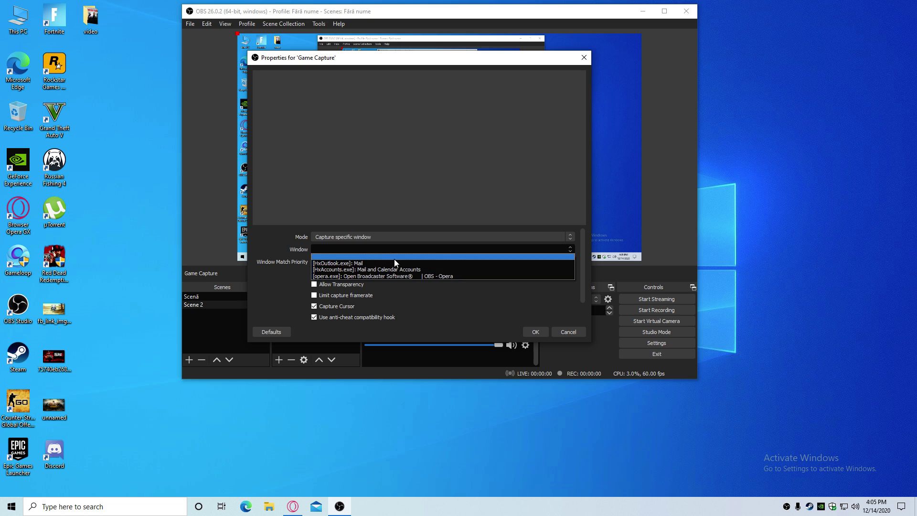
{"action": "left_click", "coordinate": [572, 331]}
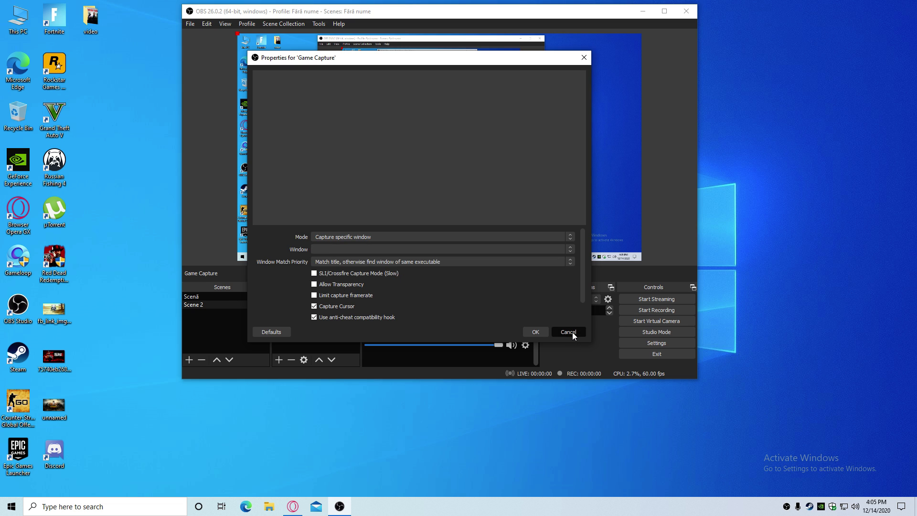
{"action": "left_click", "coordinate": [572, 331]}
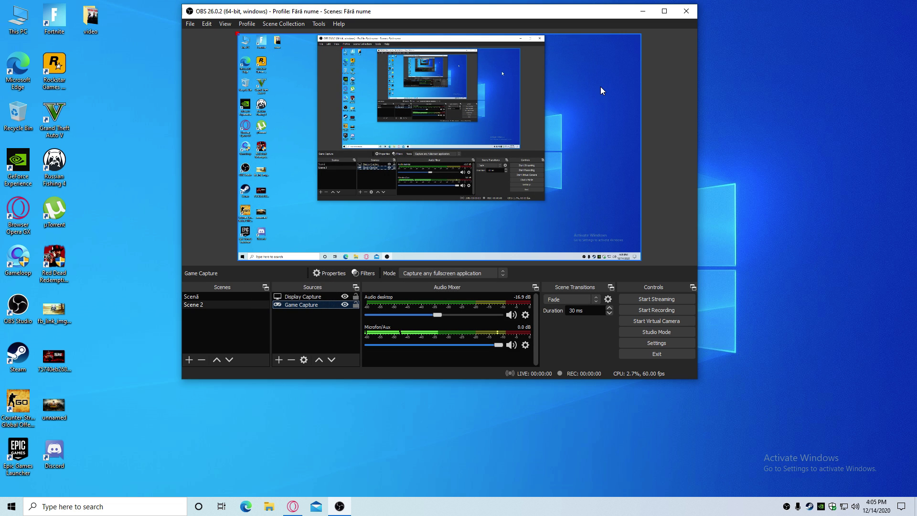
- Close OBS Studio and refresh the Windows desktop
{"action": "left_click", "coordinate": [687, 17]}
{"action": "right_click", "coordinate": [248, 145]}
{"action": "left_click", "coordinate": [279, 173]}
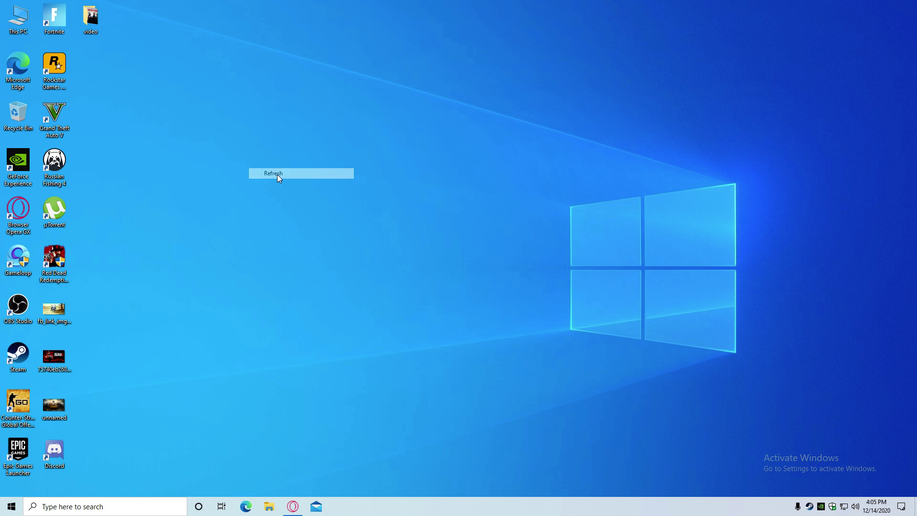
- Refresh the desktop, then open Steam's library in a smaller window placed beside the desktop icons
{"action": "right_click", "coordinate": [277, 175]}
{"action": "left_click", "coordinate": [286, 203]}
{"action": "double_click", "coordinate": [808, 506]}
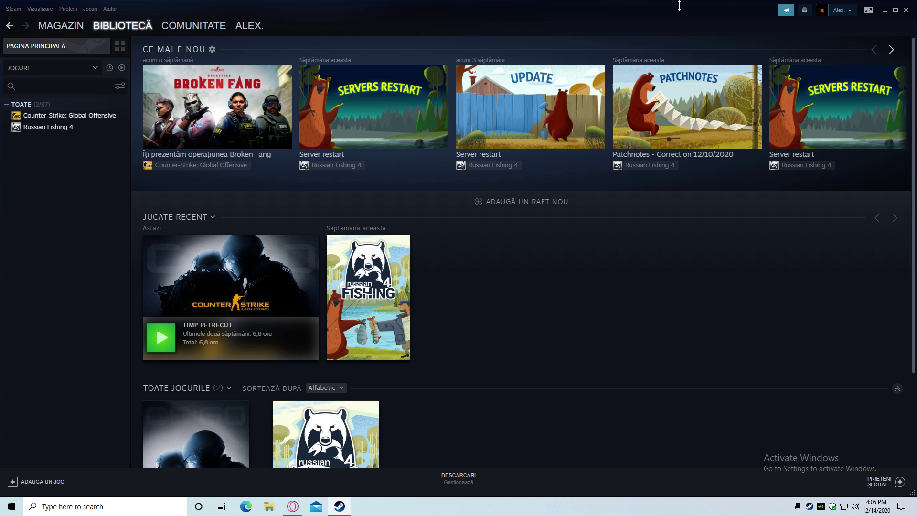
{"action": "left_click_drag", "start_coordinate": [680, 6], "coordinate": [672, 49]}
{"action": "left_click_drag", "start_coordinate": [3, 242], "coordinate": [251, 232]}
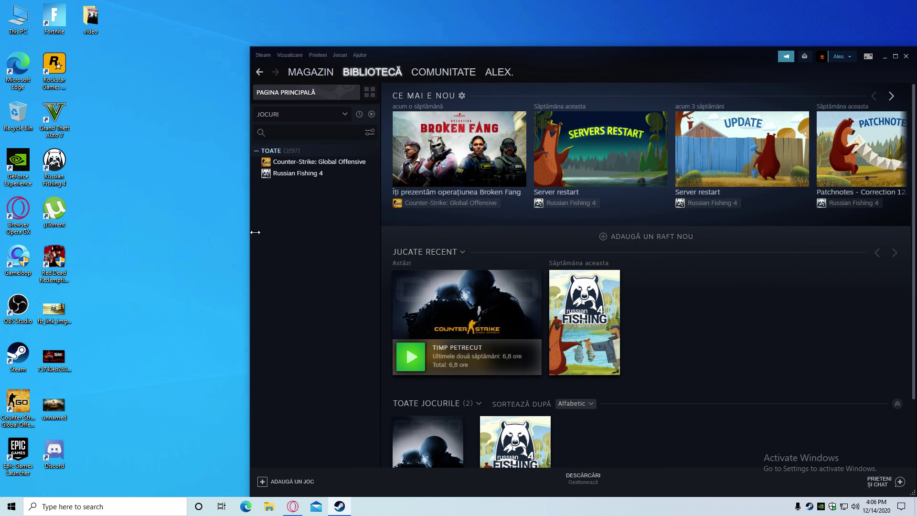
{"action": "left_click_drag", "start_coordinate": [630, 59], "coordinate": [564, 25]}
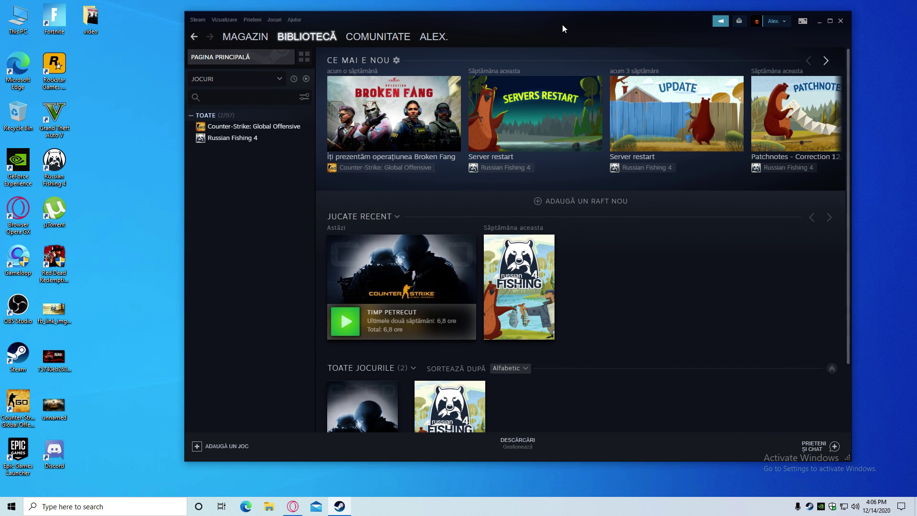
- Open the launch options of Counter-Strike: Global Offensive and confirm them with the parameter -allow_third_party_software
{"action": "left_click", "coordinate": [272, 130]}
{"action": "right_click", "coordinate": [269, 129]}
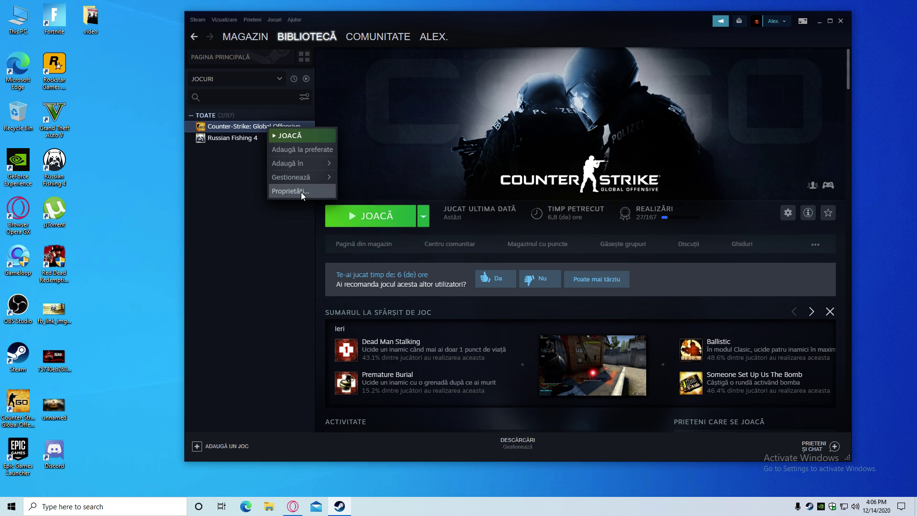
{"action": "left_click", "coordinate": [301, 192]}
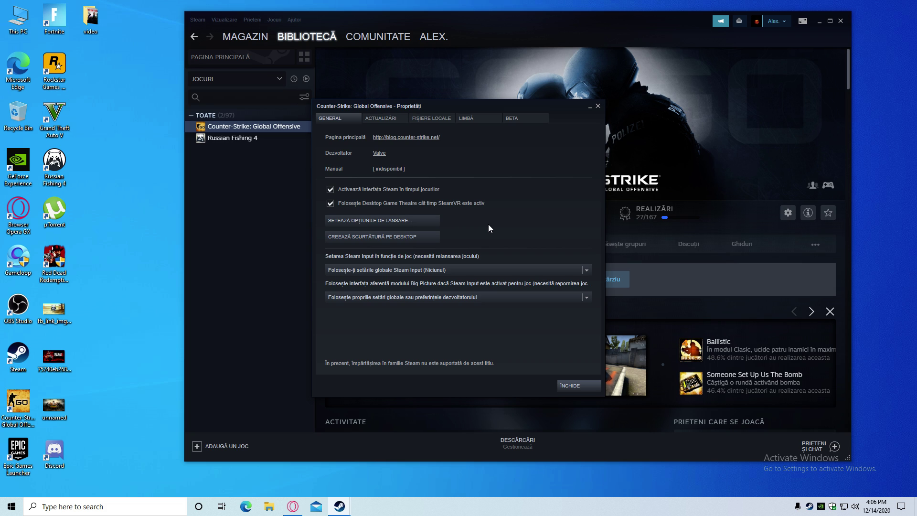
{"action": "left_click", "coordinate": [417, 217]}
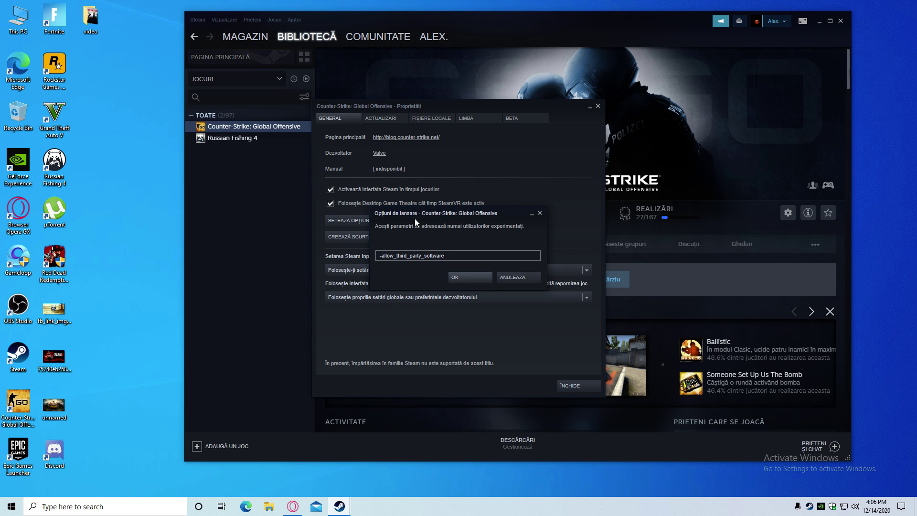
{"action": "double_click", "coordinate": [470, 260]}
{"action": "left_click", "coordinate": [469, 260]}
{"action": "triple_click", "coordinate": [381, 260]}
{"action": "left_click", "coordinate": [465, 257]}
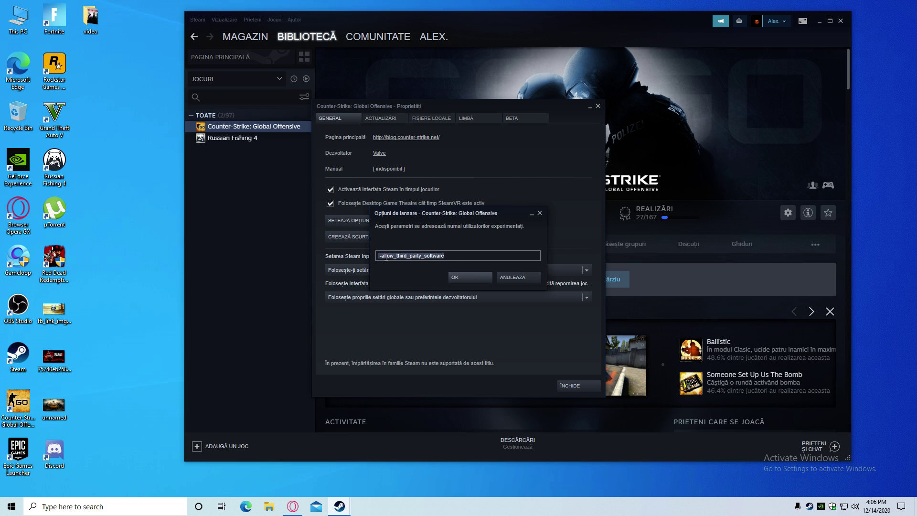
{"action": "left_click_drag", "start_coordinate": [471, 255], "coordinate": [378, 255]}
{"action": "left_click", "coordinate": [456, 277]}
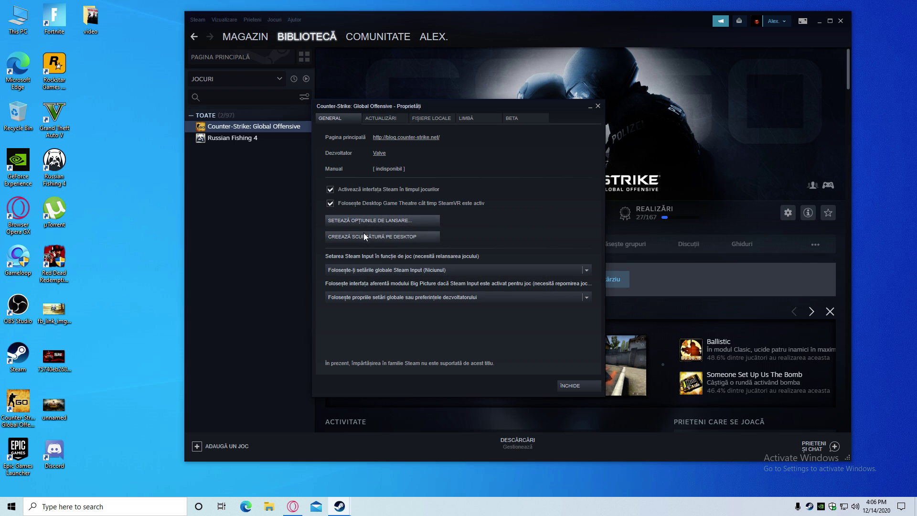
- Recheck the launch options of Counter-Strike: Global Offensive and close the game's properties
{"action": "left_click", "coordinate": [394, 225]}
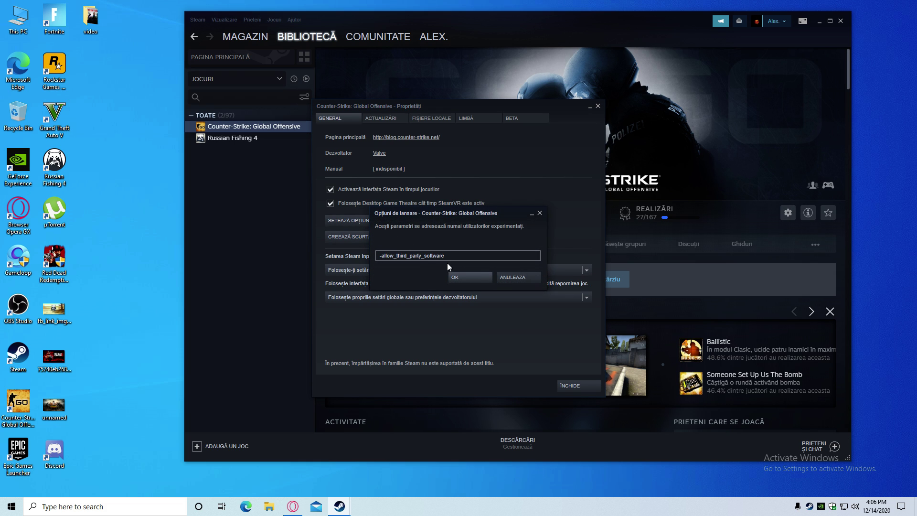
{"action": "left_click", "coordinate": [466, 277]}
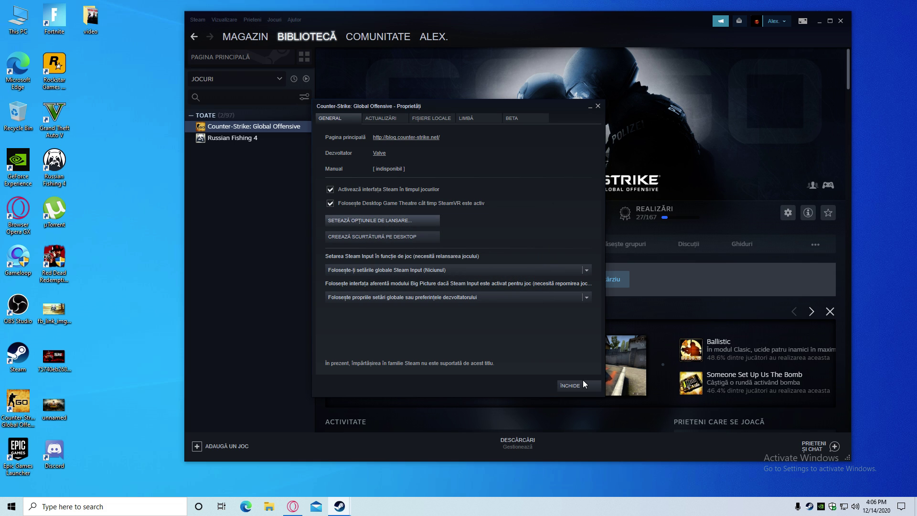
{"action": "left_click", "coordinate": [571, 385]}
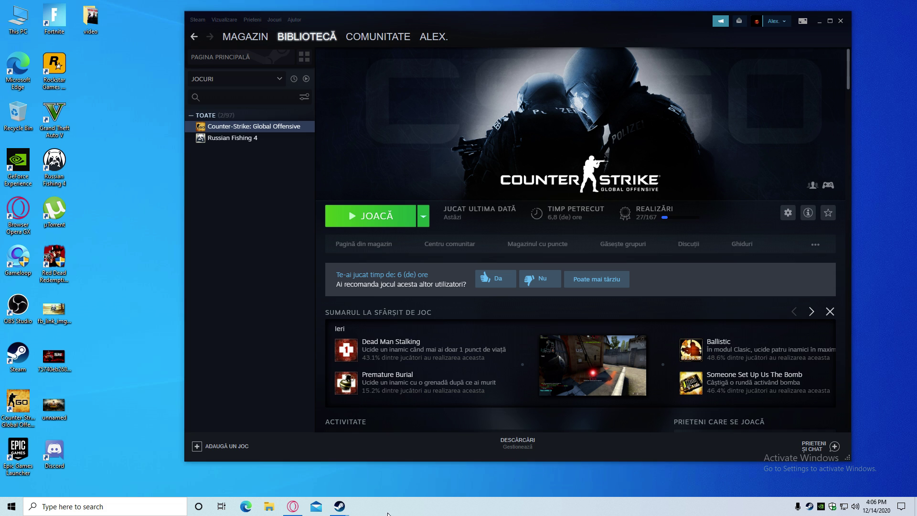
{"action": "mouse_move", "coordinate": [339, 506]}
{"action": "left_click", "coordinate": [389, 459]}
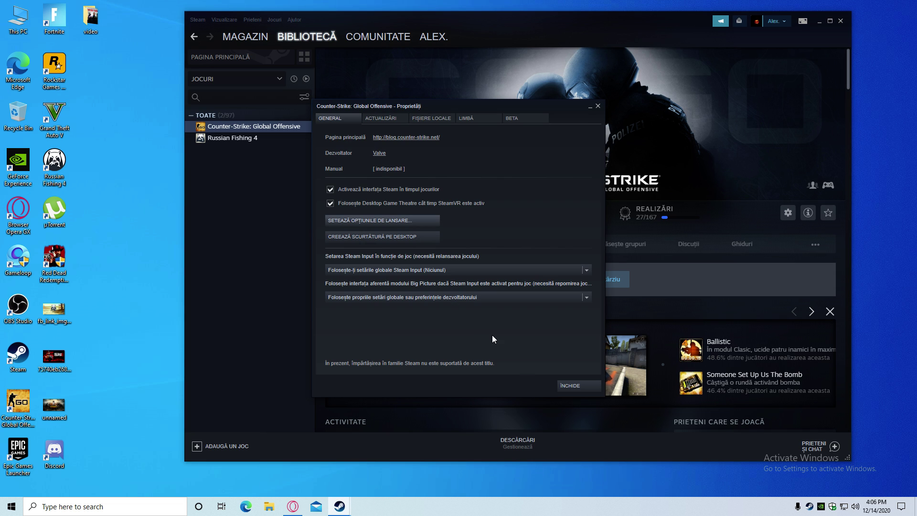
{"action": "left_click", "coordinate": [595, 389]}
- Maximize and restore the Steam window, and open the GeForce Experience overlay
{"action": "left_click_drag", "start_coordinate": [618, 20], "coordinate": [575, 4]}
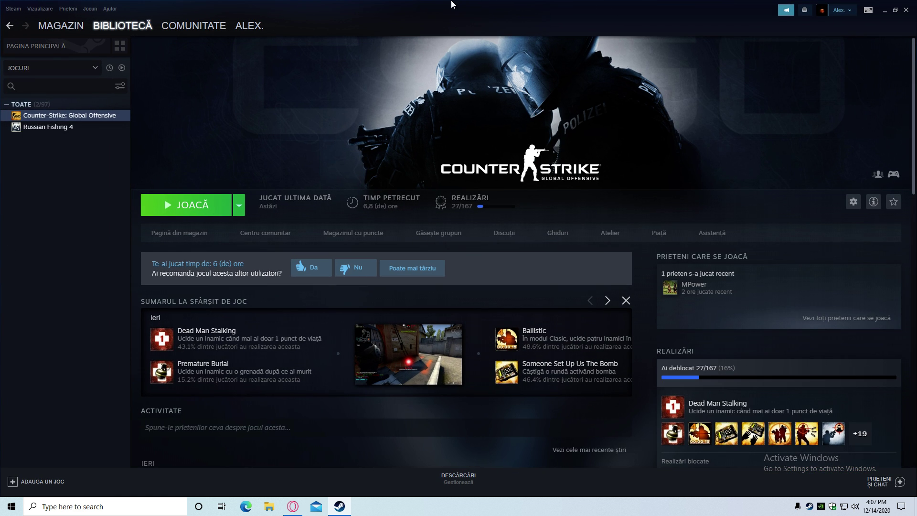
{"action": "double_click", "coordinate": [796, 27]}
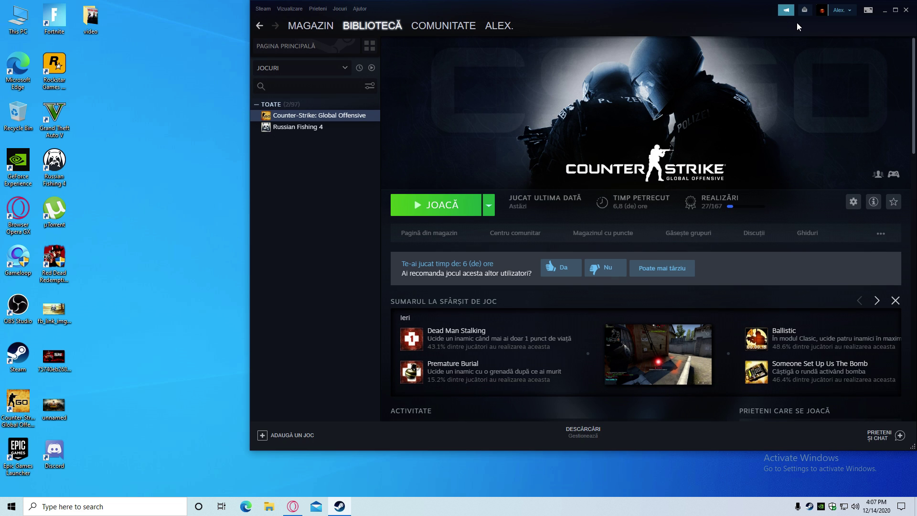
{"action": "key", "text": "alt+z"}
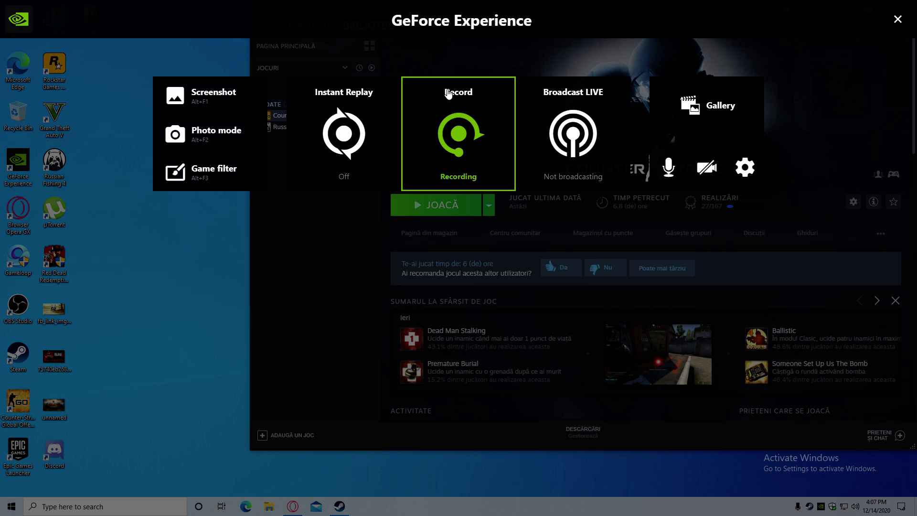